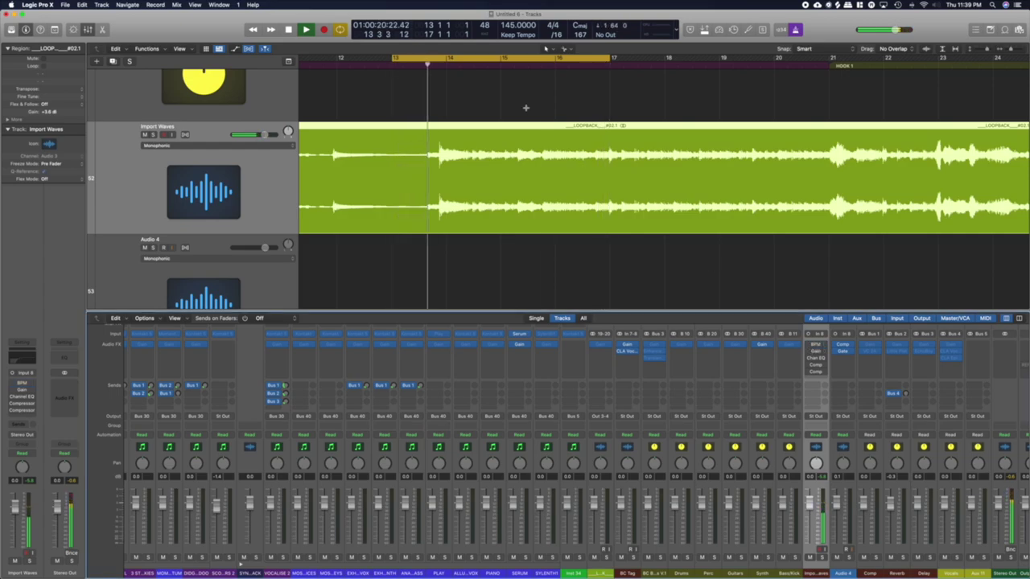
Examine the imported loopback waveform on the Import Waves track around the looped bars 13 to 17
key("super+Left")
key("super+Left")
key("super+Right")
key("super+Right")
key("super+Left")
scroll(549, 134, "left", 2)
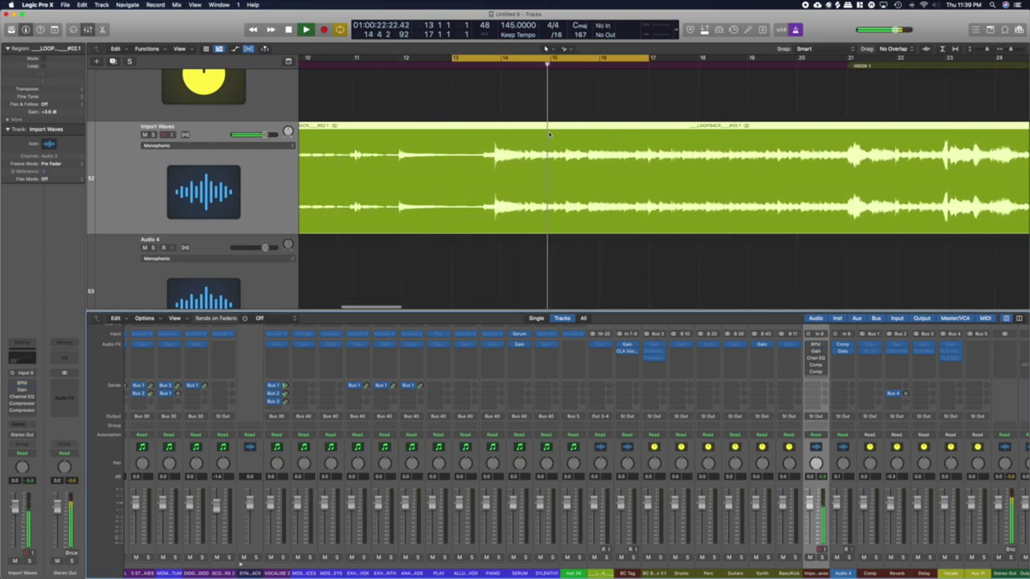
scroll(549, 134, "left", 8)
key("super+Left")
key("super+Right")
key("super+Right")
key("super+Right")
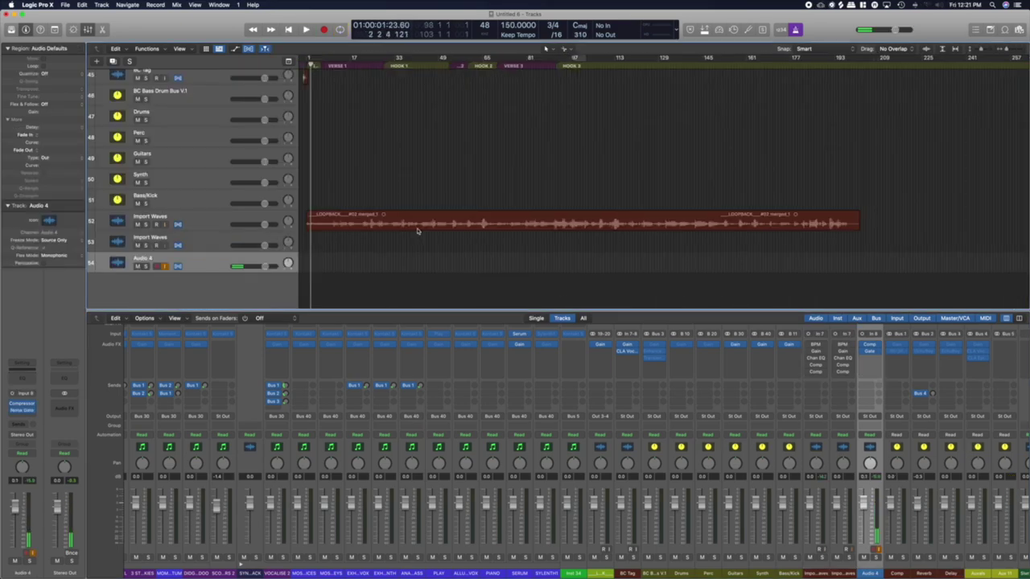
Examine the merged loopback recording on the first Import Waves track, both in close detail and over its full length
scroll(416, 231, "up", 5)
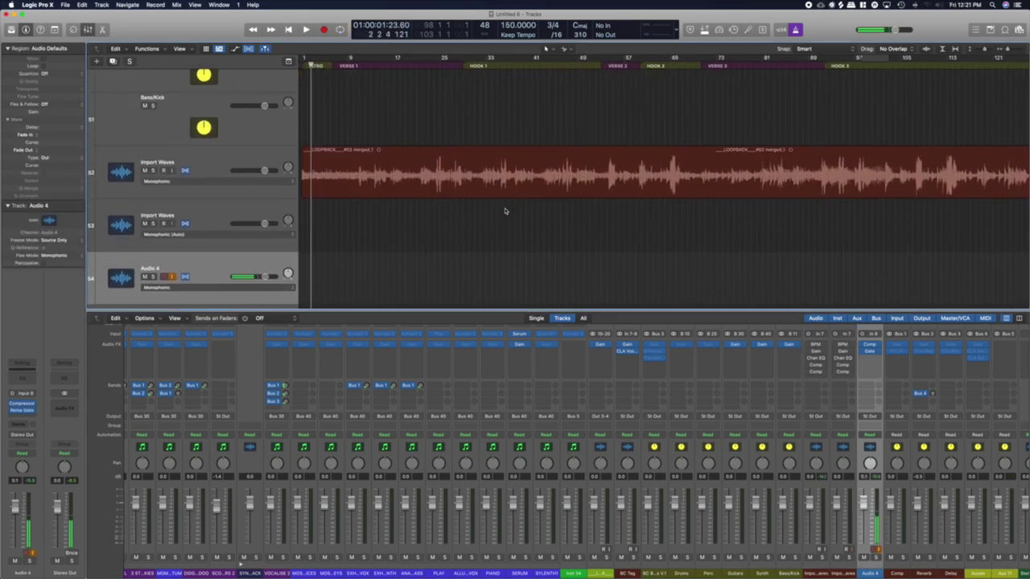
scroll(506, 211, "up", 6)
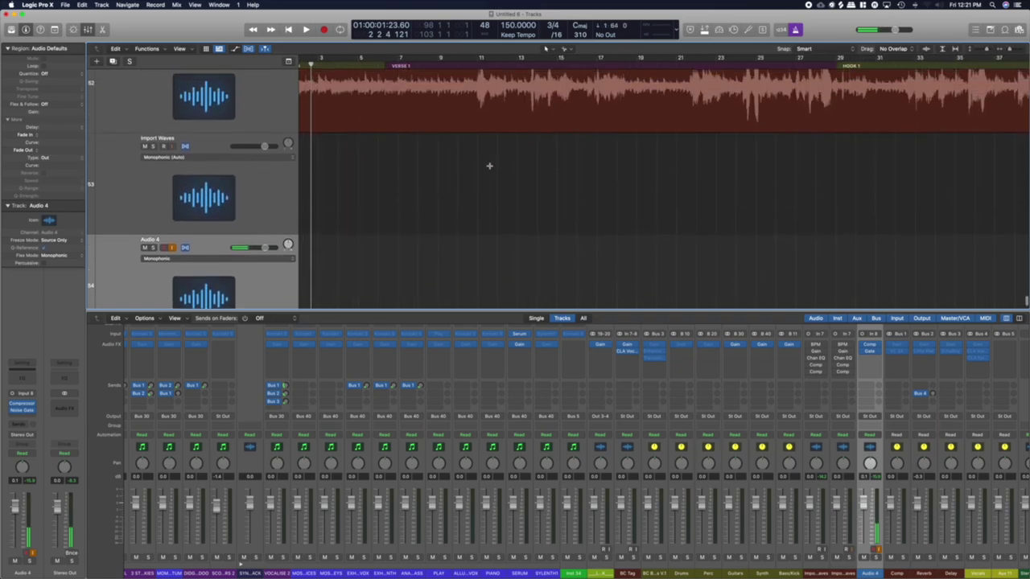
scroll(489, 165, "up", 6)
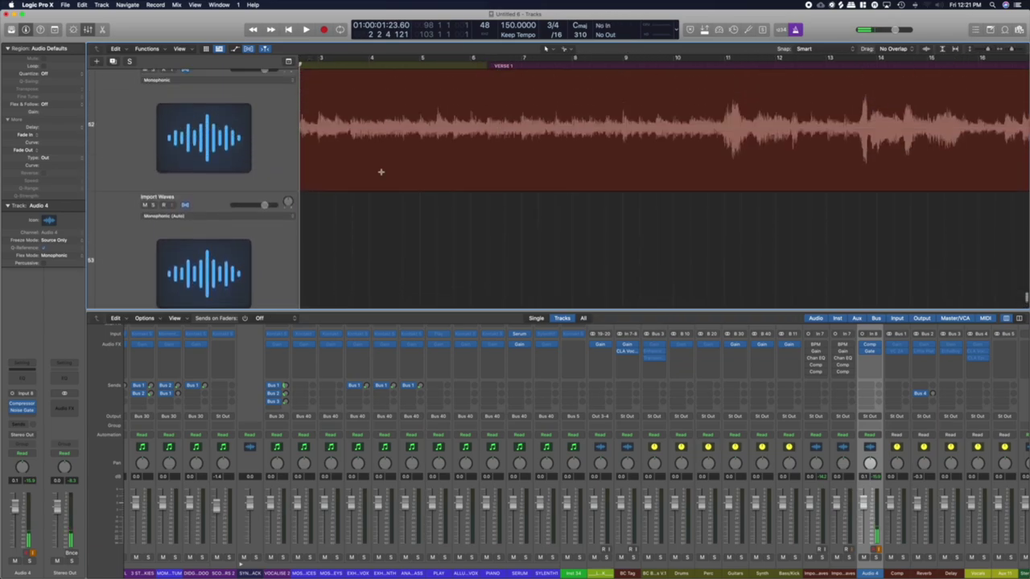
scroll(409, 181, "up", 3)
scroll(493, 207, "down", 5)
scroll(531, 211, "down", 5)
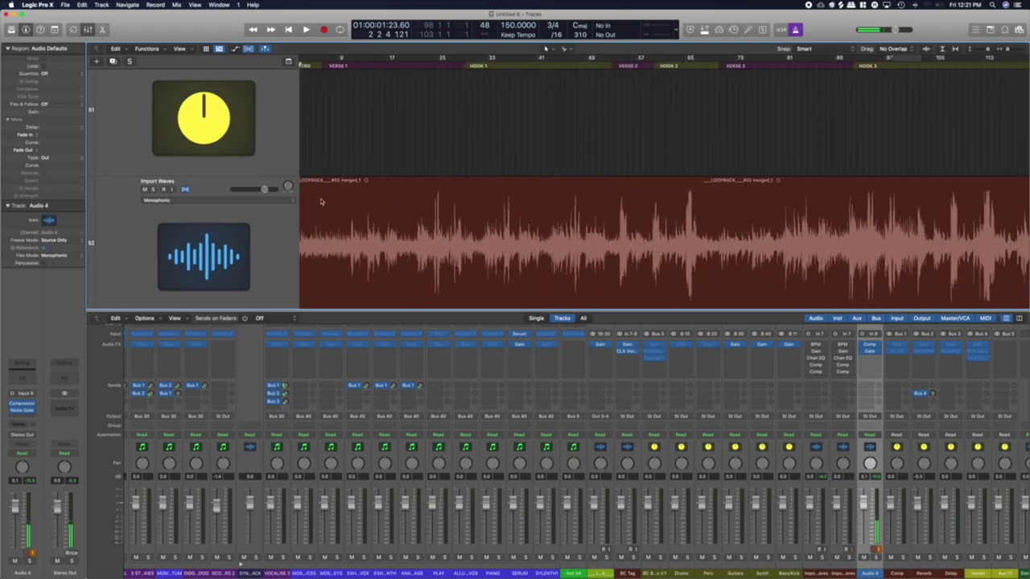
scroll(510, 230, "down", 4)
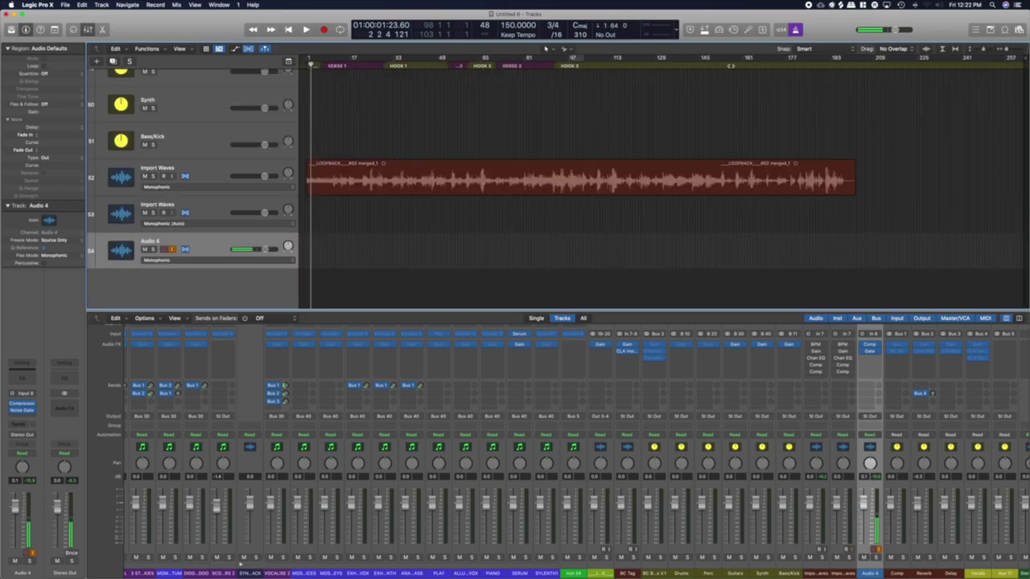
Play back the merged loopback recording and mark the range from bar 1 to about bar 7 in the ruler
key("space")
scroll(382, 127, "up", 1)
scroll(370, 127, "up", 3)
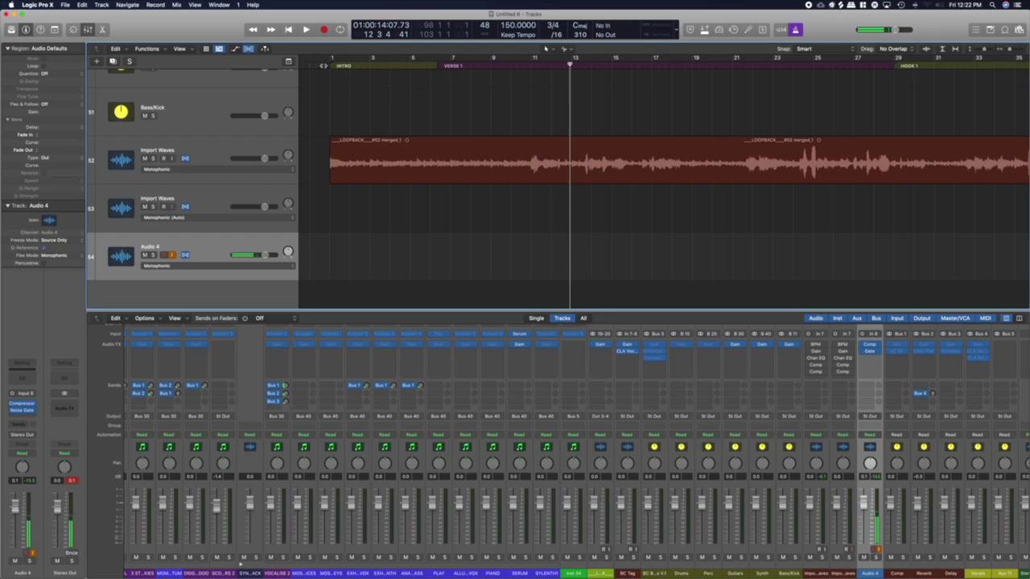
left_click_drag(329, 62, 450, 62)
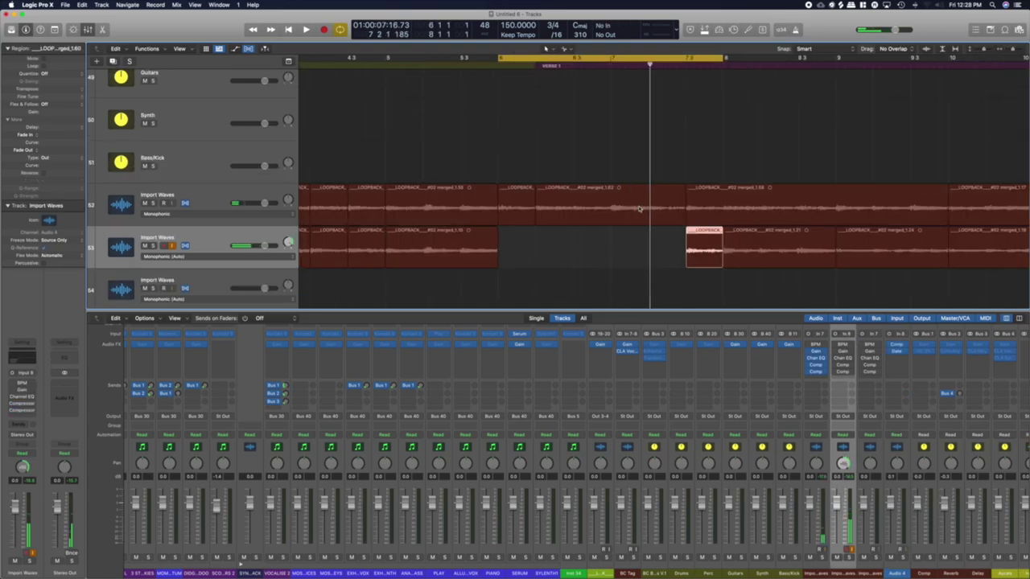
Select the two adjacent short slices between 6 2 and bar 7 on the second Import Waves track and stop playback
key("super+Right")
key("super+Right")
key("super+Down")
key("super+Down")
key("super+Down")
key("super+Down")
key("super+Down")
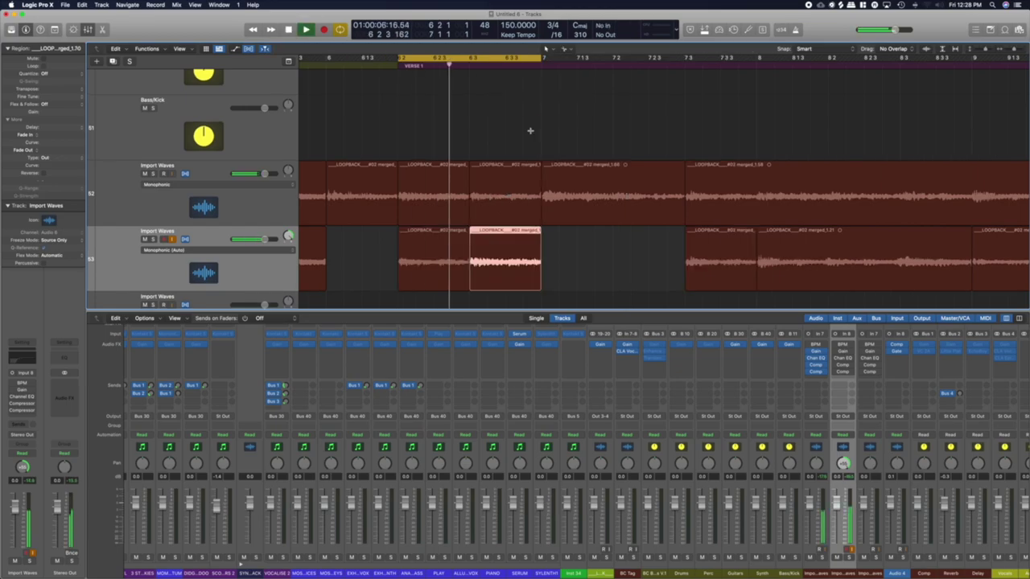
left_click_drag(428, 234, 573, 236)
left_click(472, 236, "shift")
left_click_drag(472, 236, 436, 240)
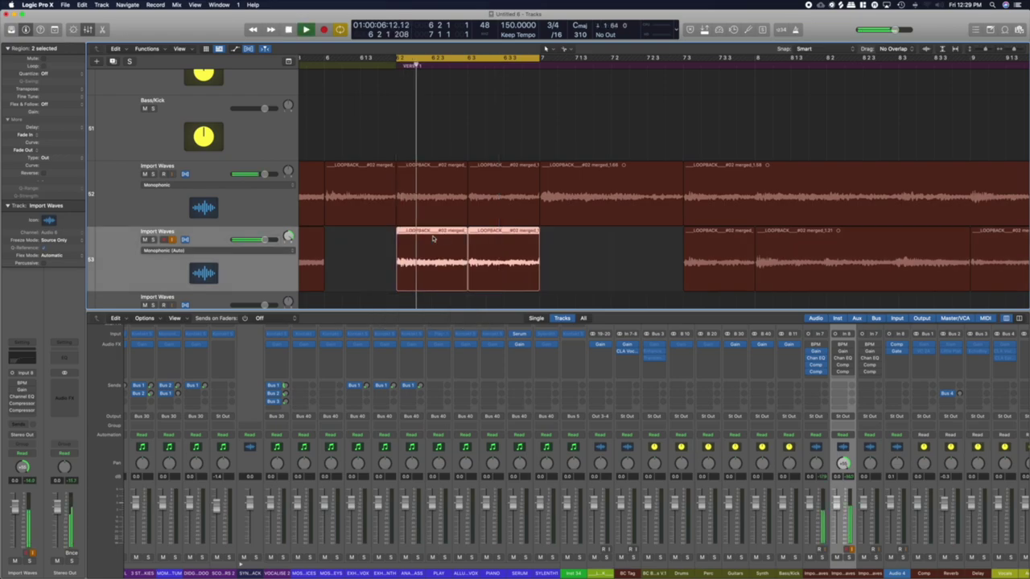
key("space")
left_click(560, 236)
mouse_move(437, 233)
left_mouse_down()
mouse_move(574, 236)
mouse_move(427, 240)
left_mouse_up()
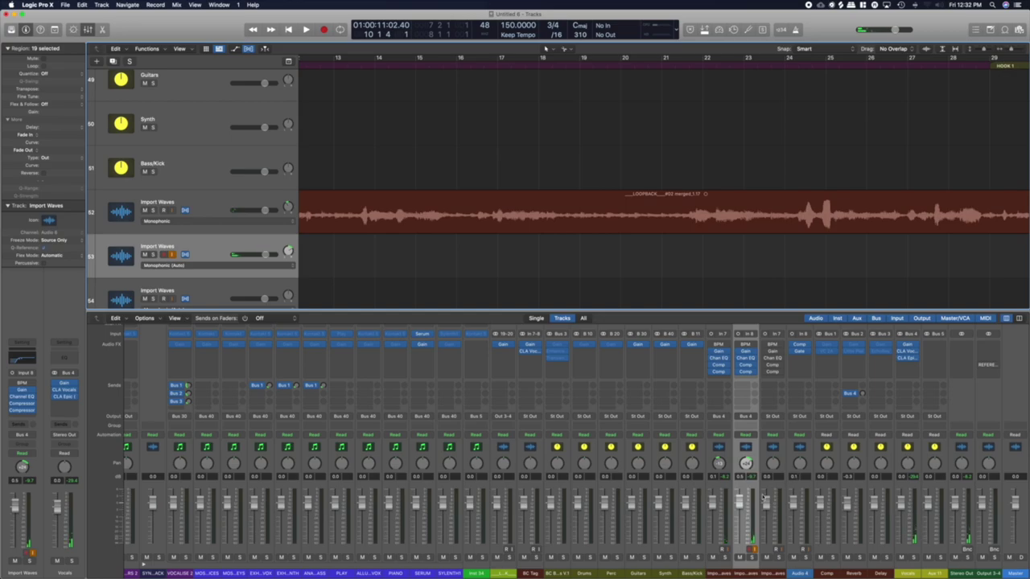
Review the CLA Vocals and CLA Epic effects on the Vocals bus and close the CLA Epic window
scroll(685, 440, "left", 1)
scroll(460, 272, "left", 2)
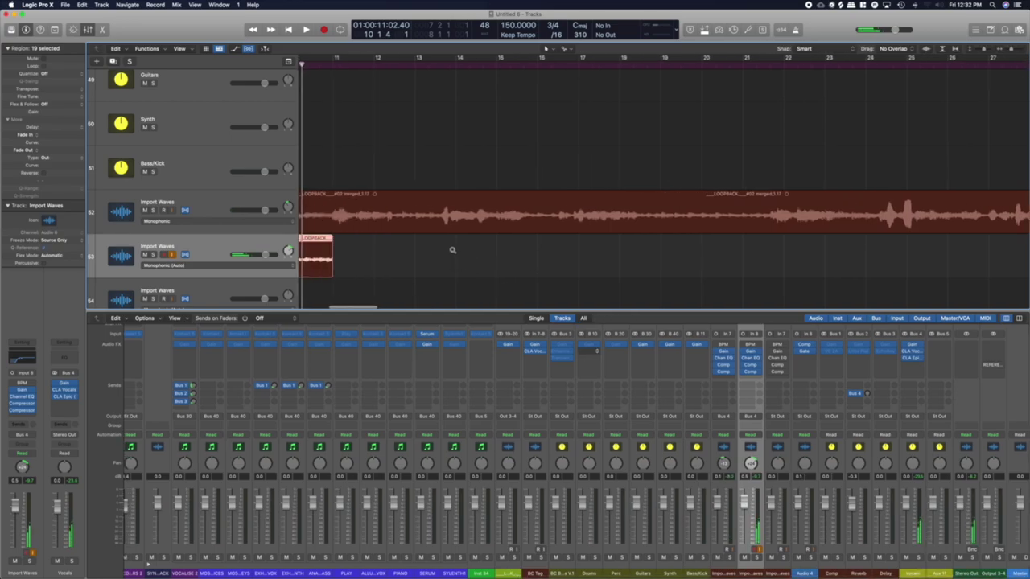
key("super+Left")
key("super+Left")
key("super+Left")
key("super+Left")
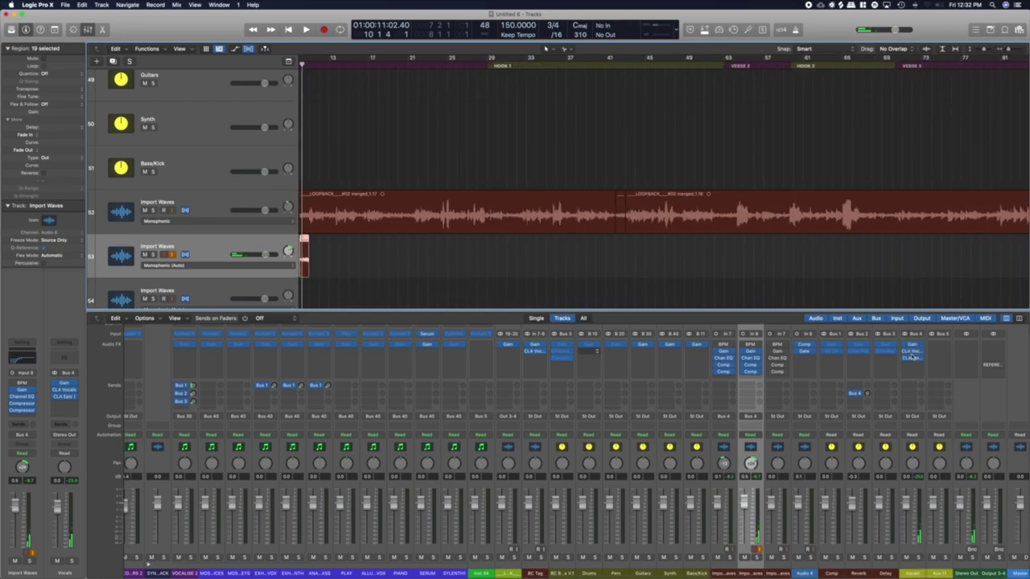
left_click(911, 351)
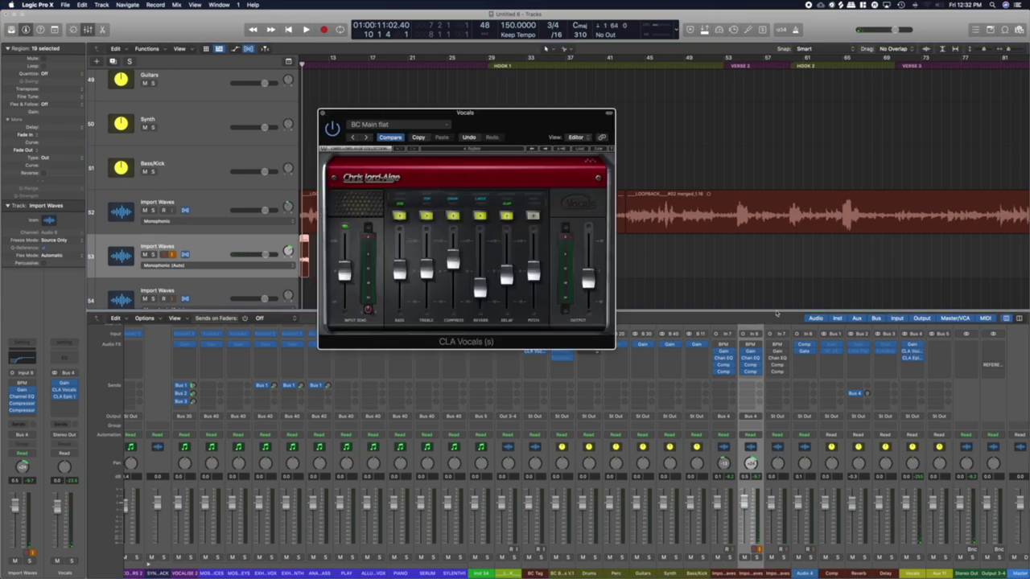
left_click(914, 358)
left_click_drag(414, 124, 382, 165)
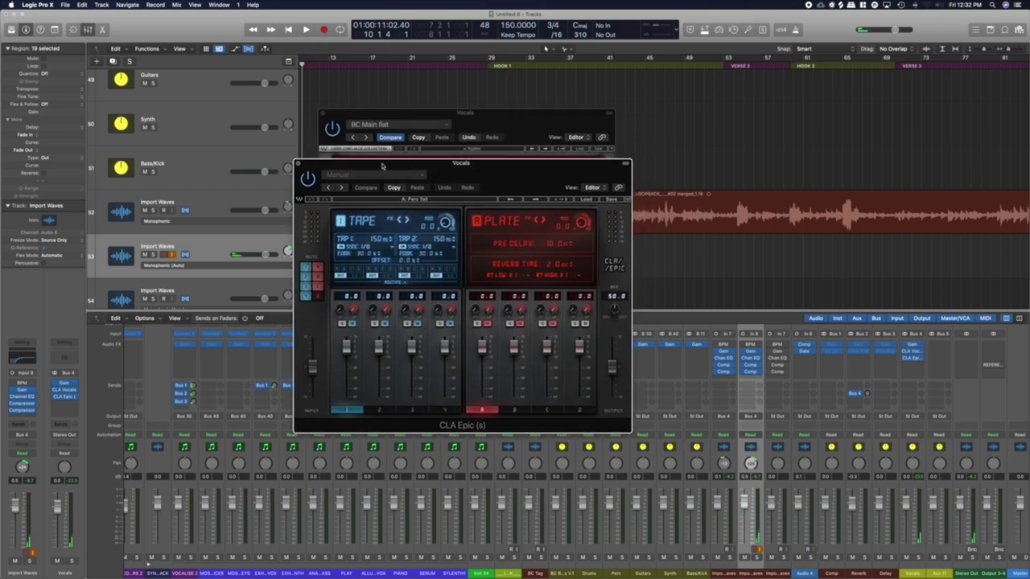
left_click(297, 164)
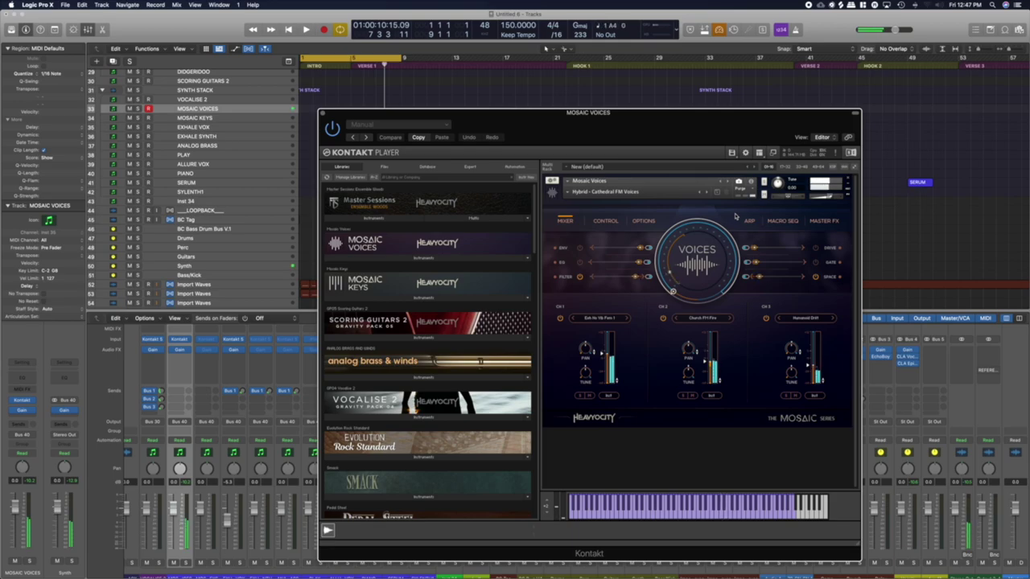
Audition the Mosaic Voices instrument over the looped bars 1 to 9 and record a part on the MOSAIC VOICES track
key("Return")
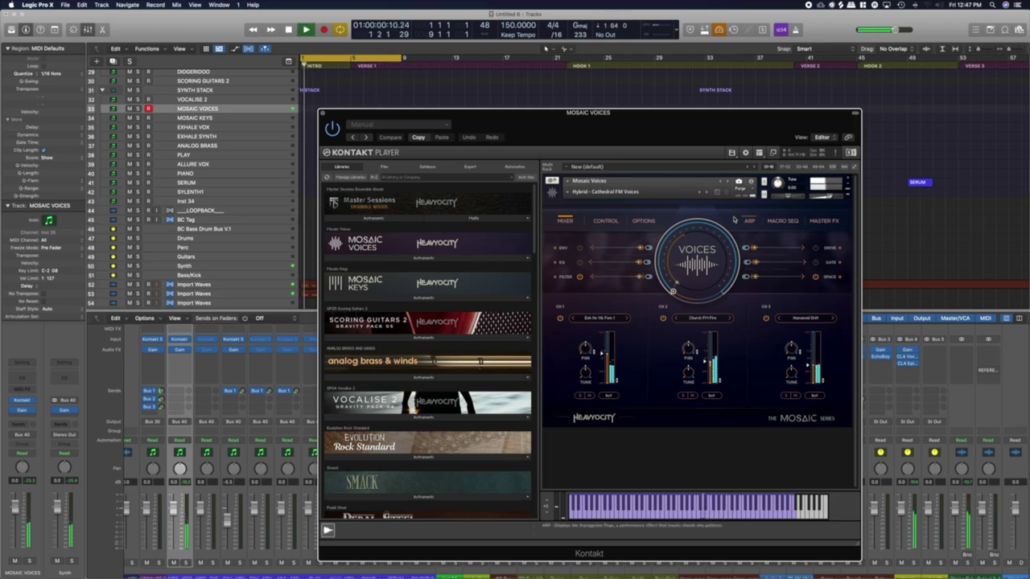
key("space")
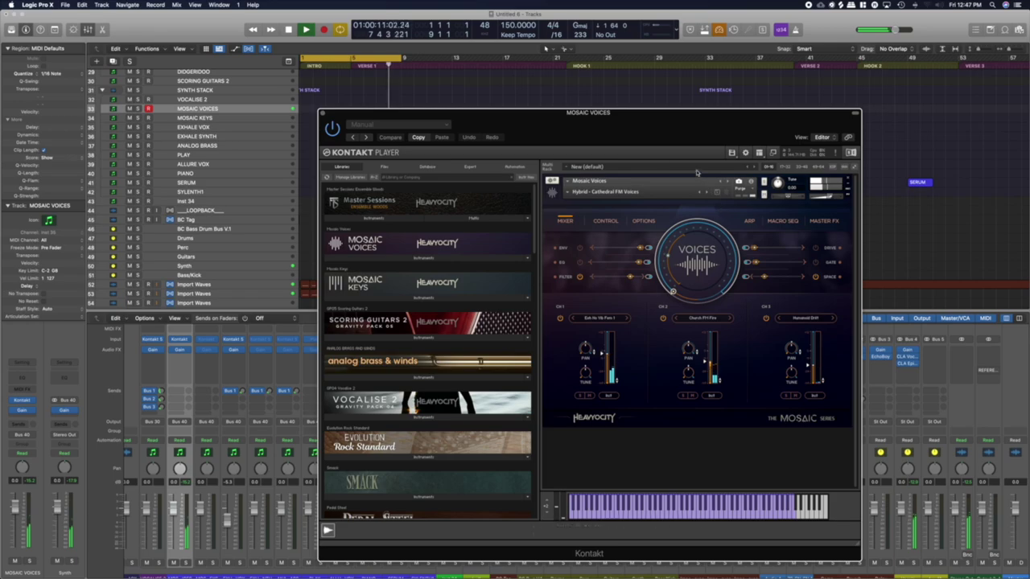
left_click(322, 113)
key("space")
left_click(324, 31)
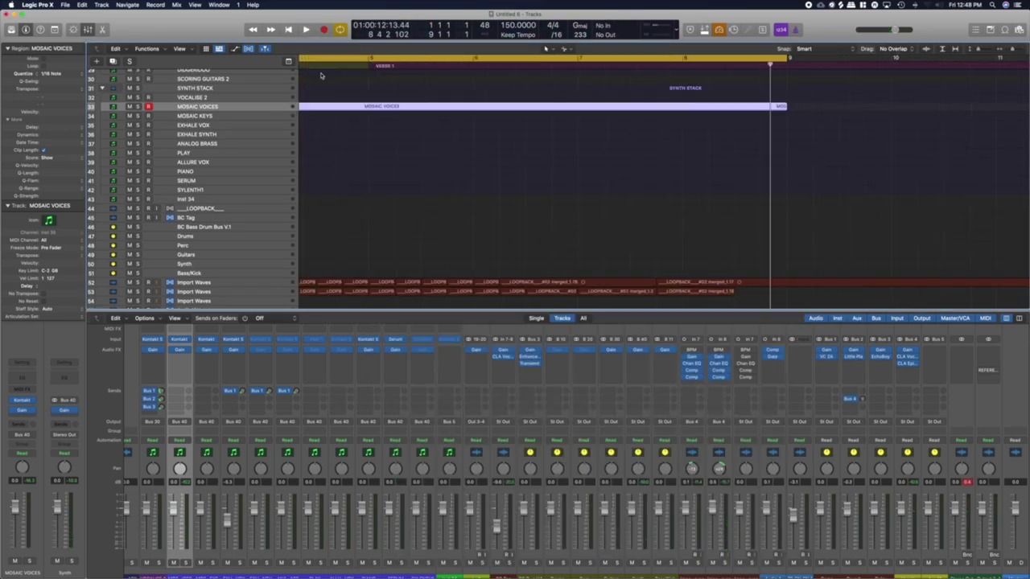
Play back the recorded MOSAIC VOICES part from bar 1 and review it against the other tracks
scroll(451, 105, "left", 5)
key("space")
scroll(531, 134, "down", 3)
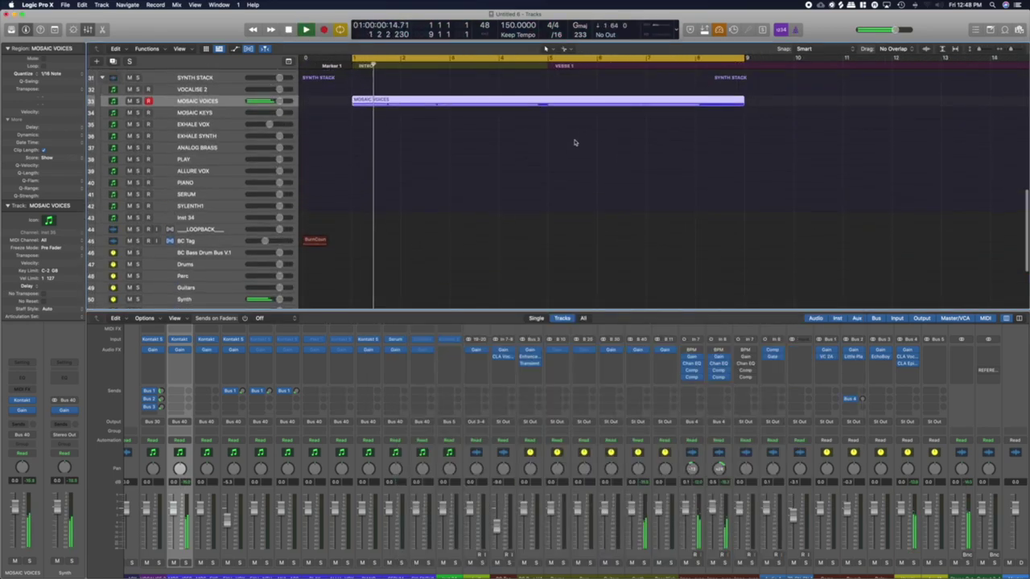
scroll(596, 144, "up", 5)
scroll(602, 145, "left", 3)
scroll(434, 211, "down", 5)
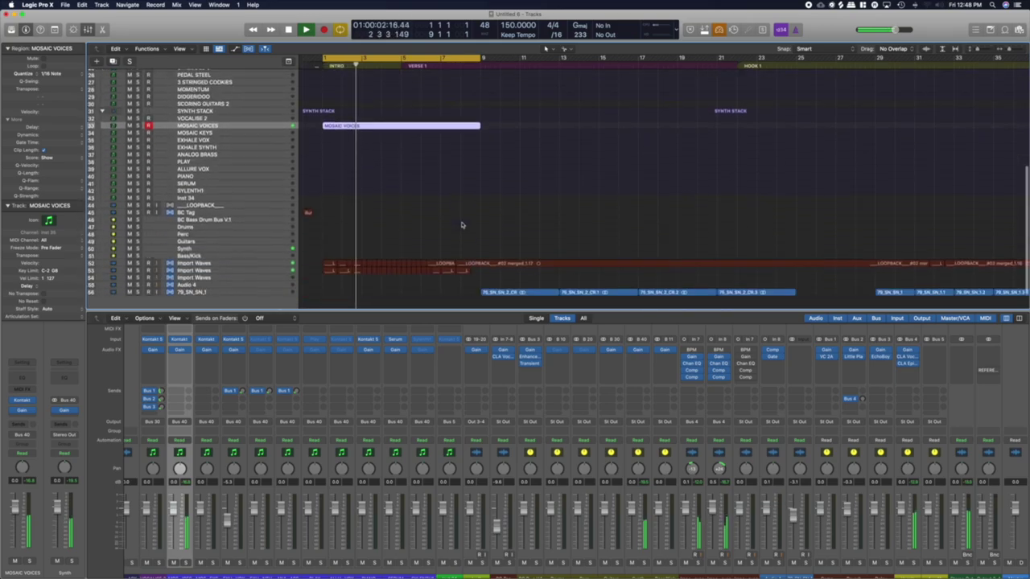
Copy the snare region at bar 9 on the 79_SN_SN_1 track to bar 1 and repeat it once from bar 5
scroll(482, 228, "down", 4)
left_click_drag(521, 265, 367, 273)
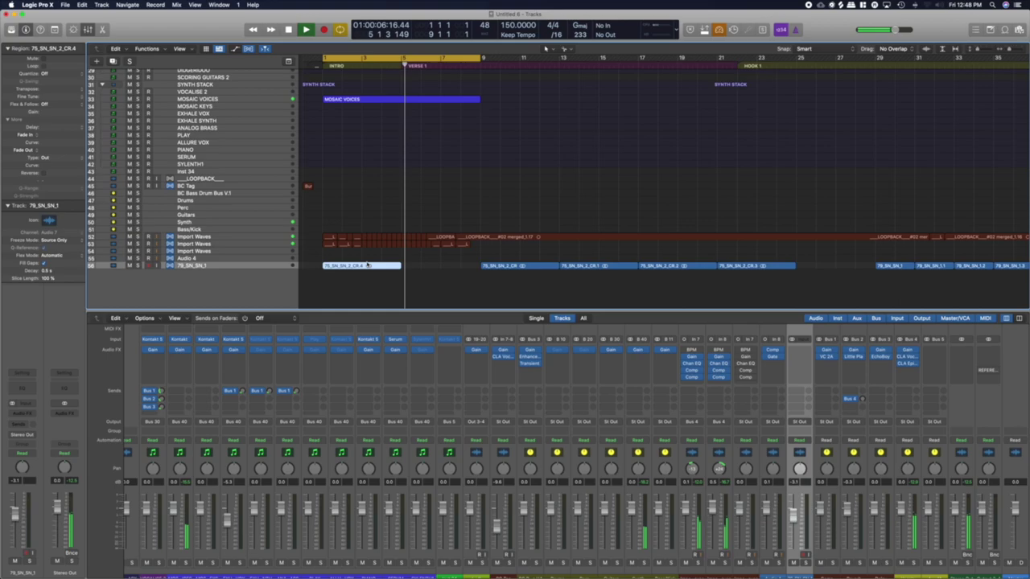
key("space")
left_click(364, 266)
key("super+r")
Play back the intro with the added snare regions and look over the tracks from percussion down to the imported waves
key("space")
scroll(423, 209, "up", 3)
scroll(423, 207, "down", 3)
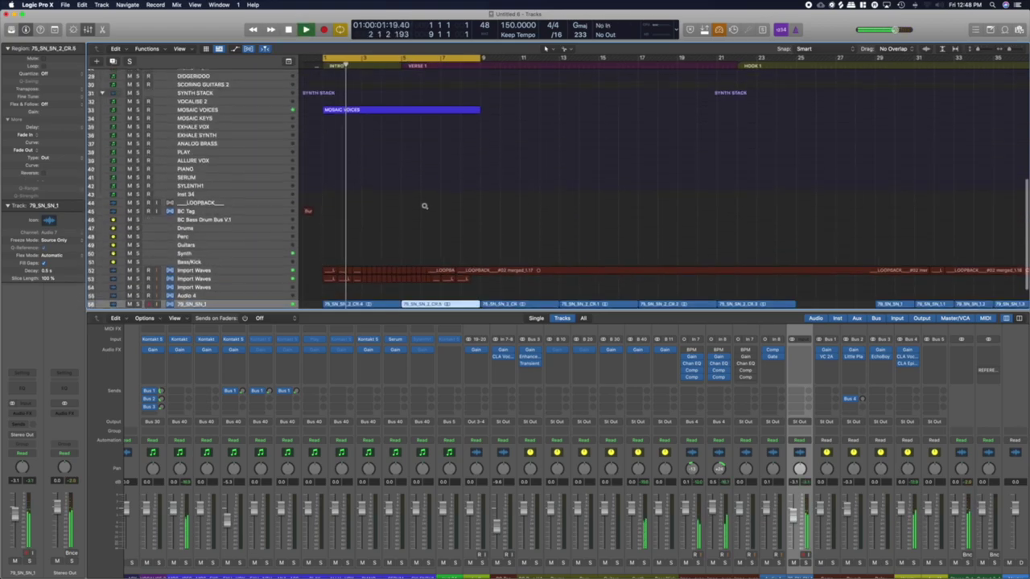
scroll(407, 198, "up", 5)
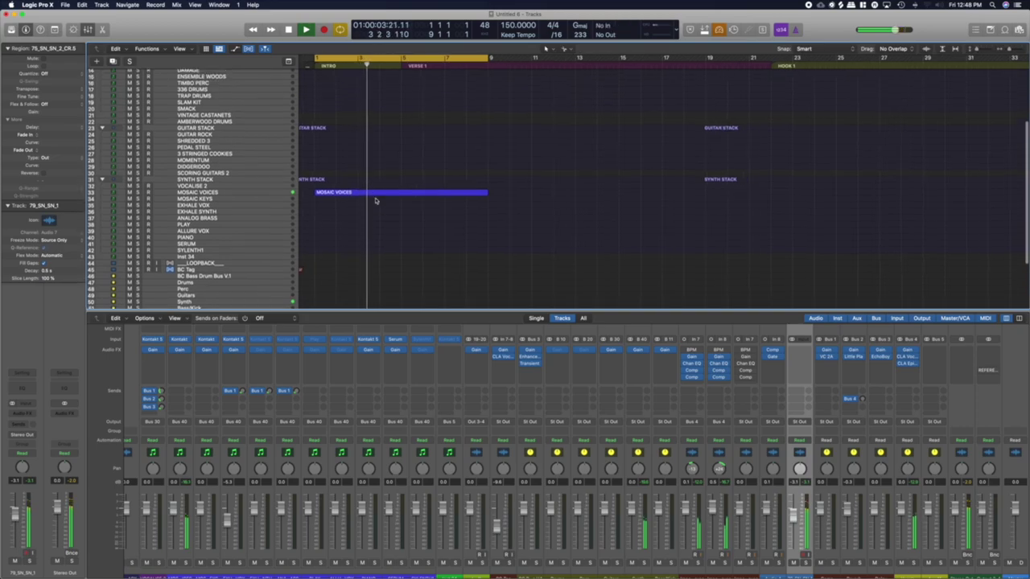
scroll(316, 257, "down", 5)
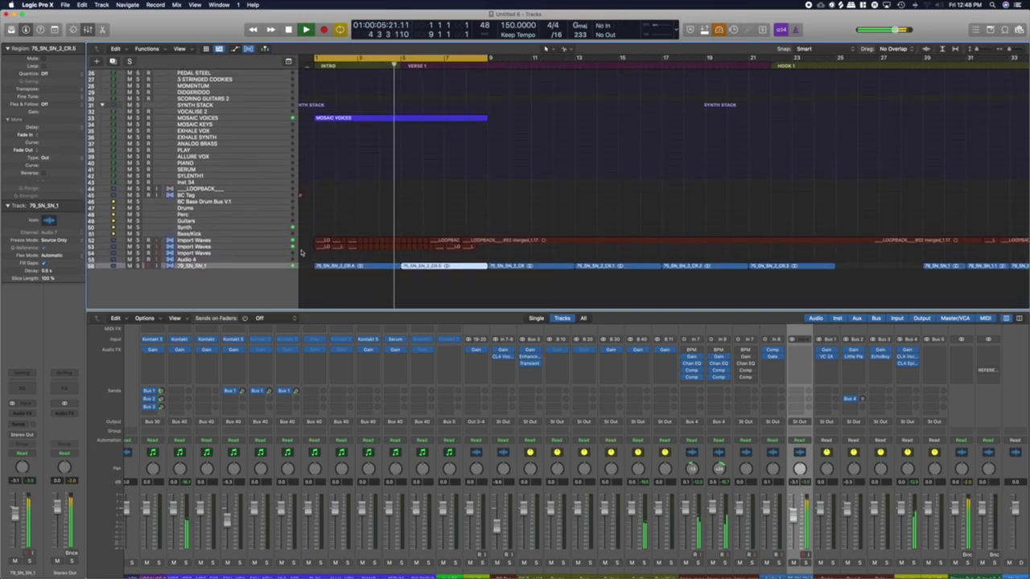
scroll(377, 147, "up", 6)
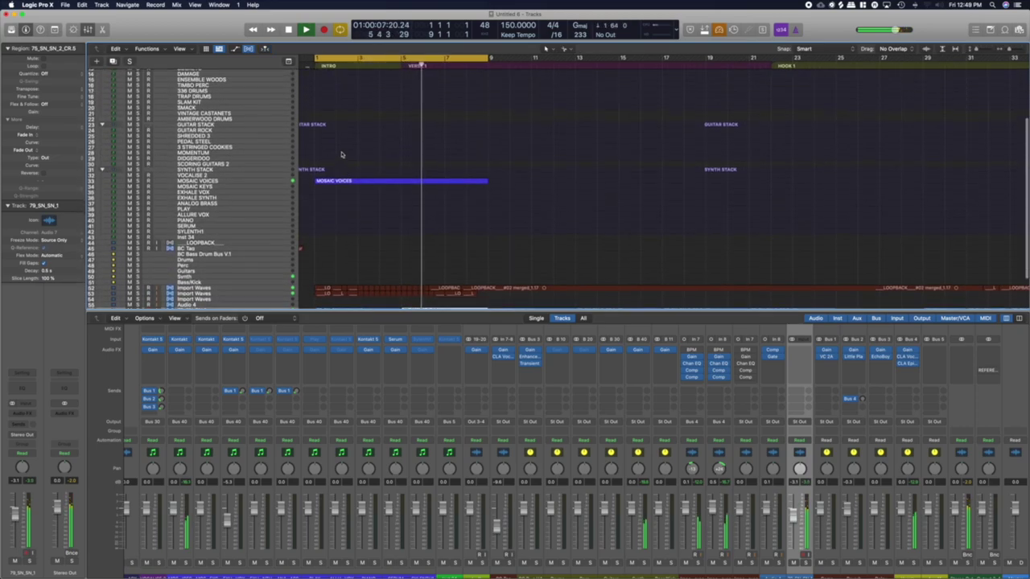
scroll(297, 180, "up", 1)
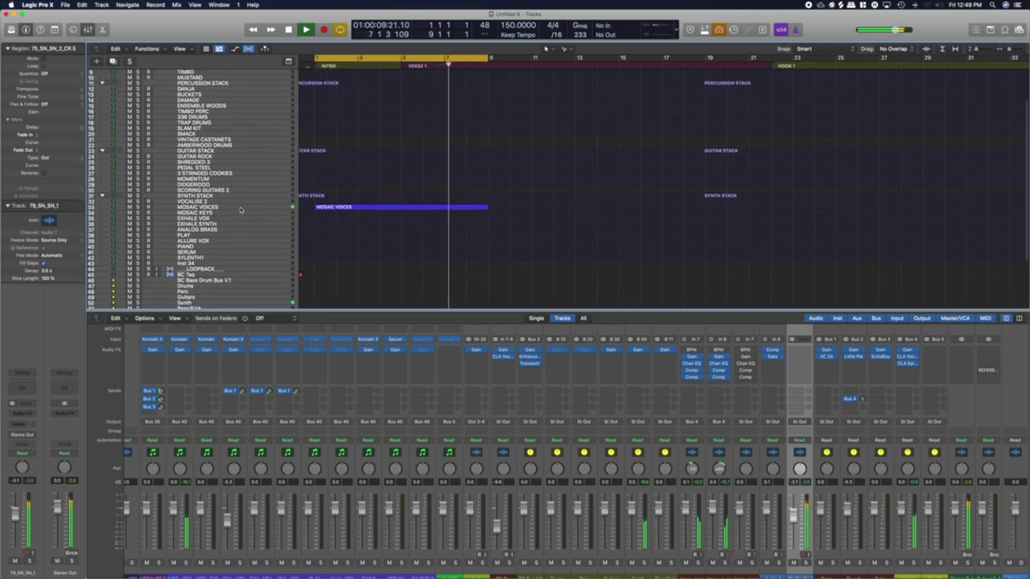
Set the quantize value of the MOSAIC VOICES region to 1/8 Note
left_click(239, 209)
key("space")
left_click(65, 74)
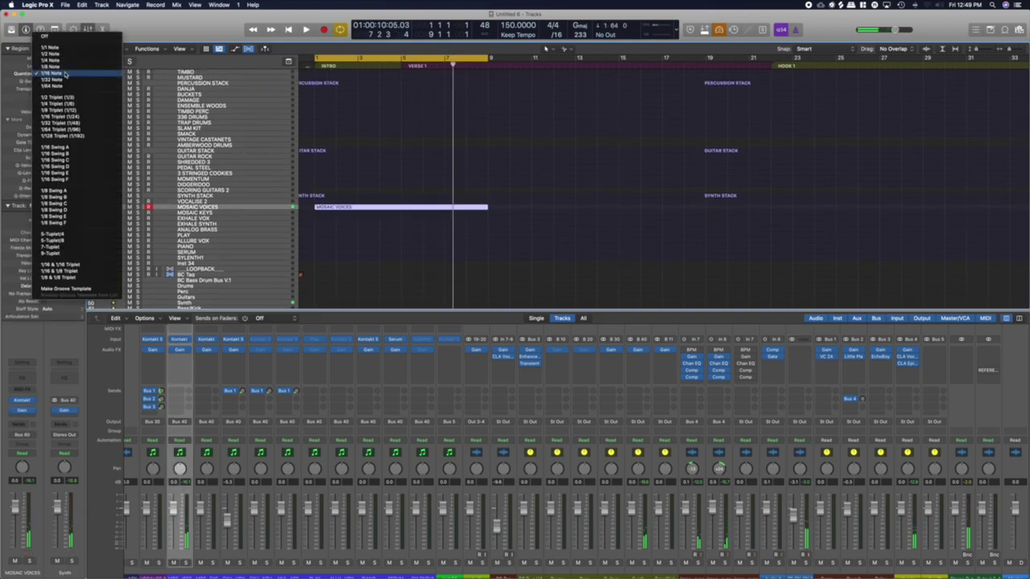
left_click(66, 68)
Play back the quantized MOSAIC VOICES region and examine its note timing up close through the intro
key("space")
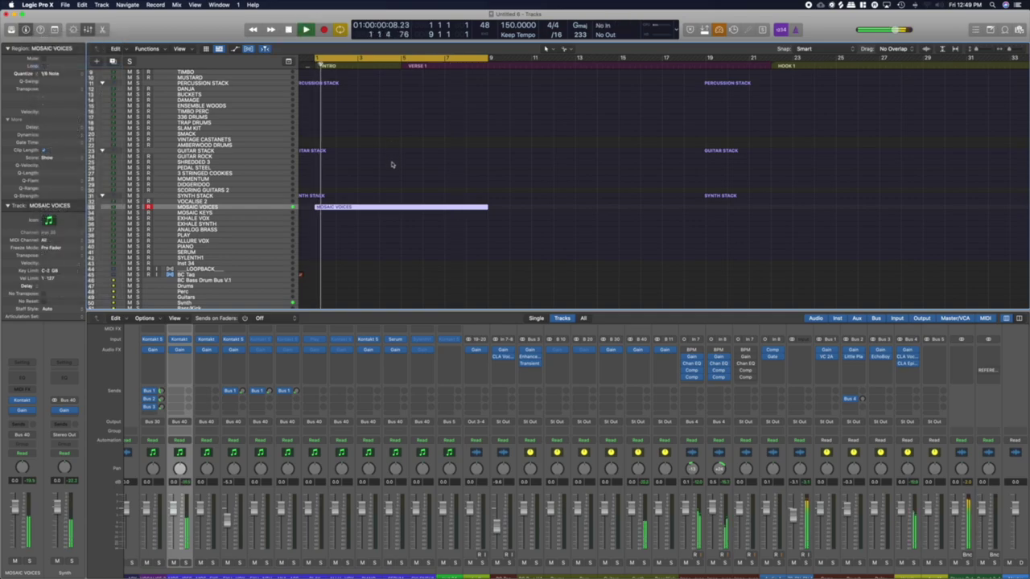
scroll(391, 164, "up", 5)
scroll(390, 167, "up", 10)
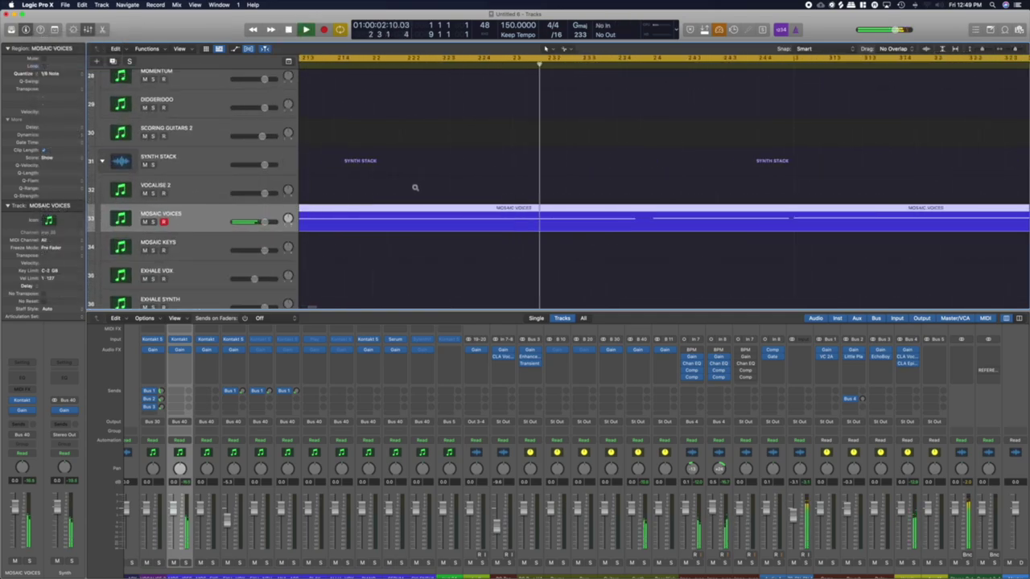
scroll(444, 190, "down", 6)
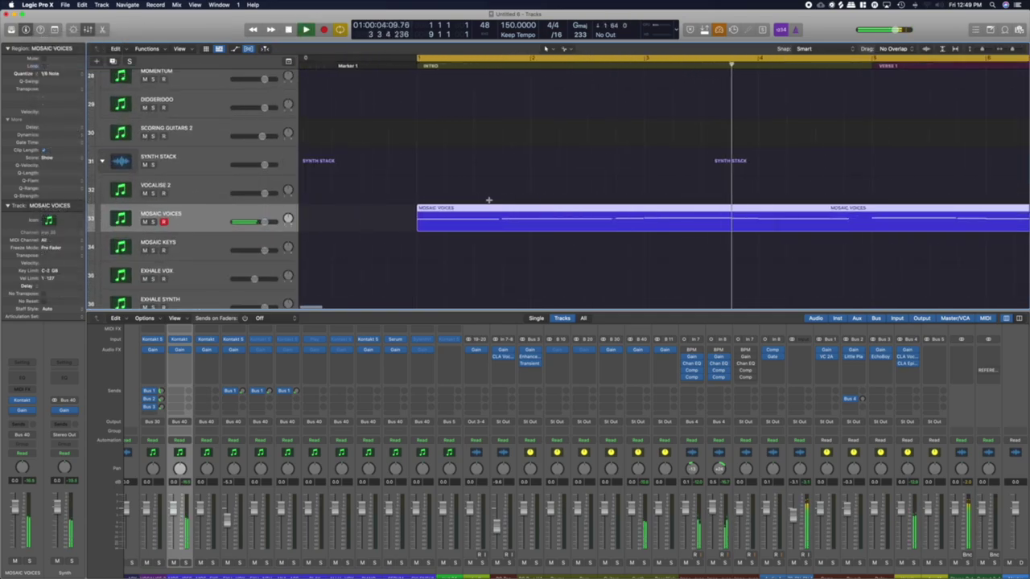
key("space")
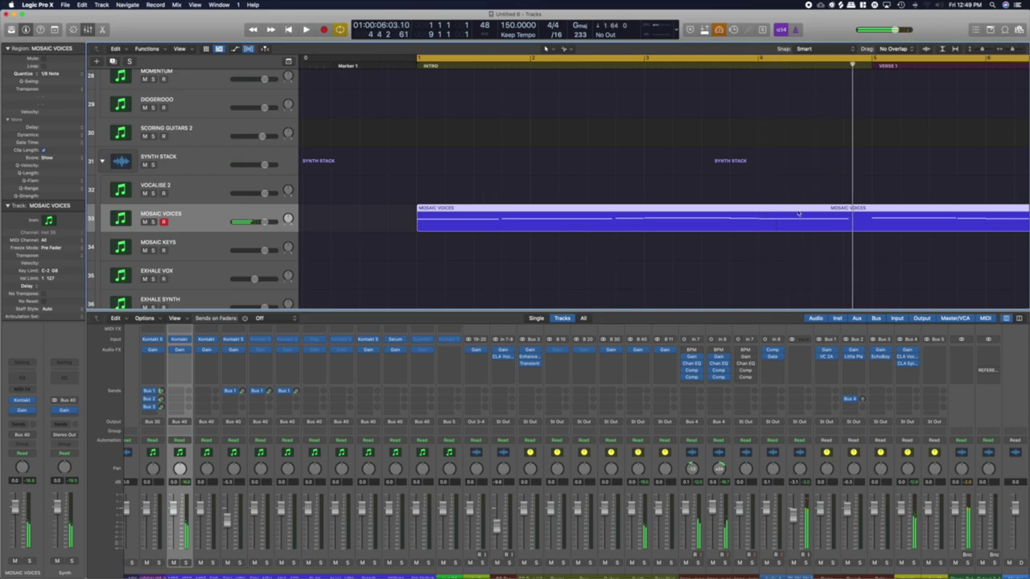
Open the MOSAIC VOICES region's notes and raise the velocity of the long note at bar 4 to 90
key("p")
left_click(562, 503)
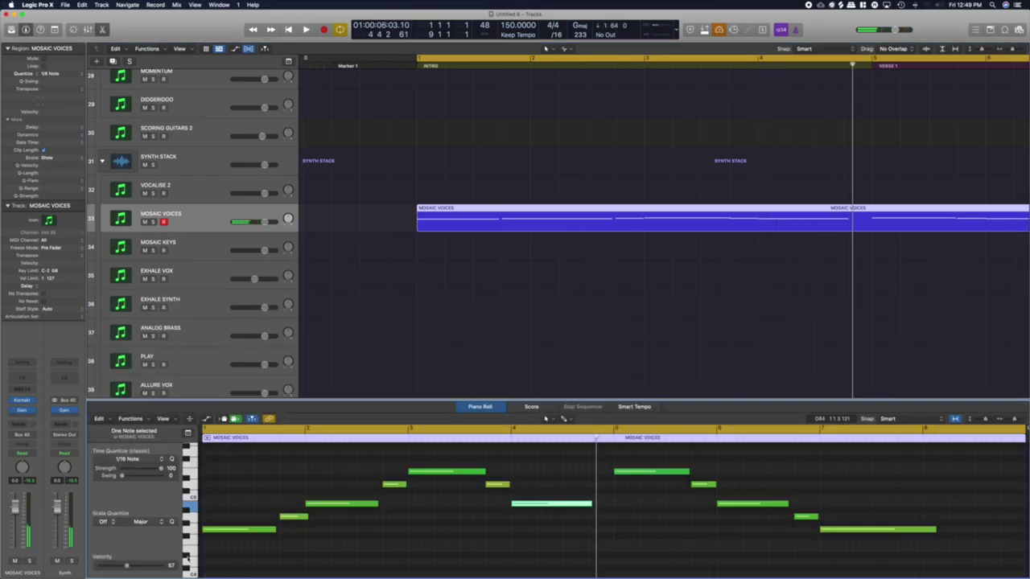
left_click(497, 486)
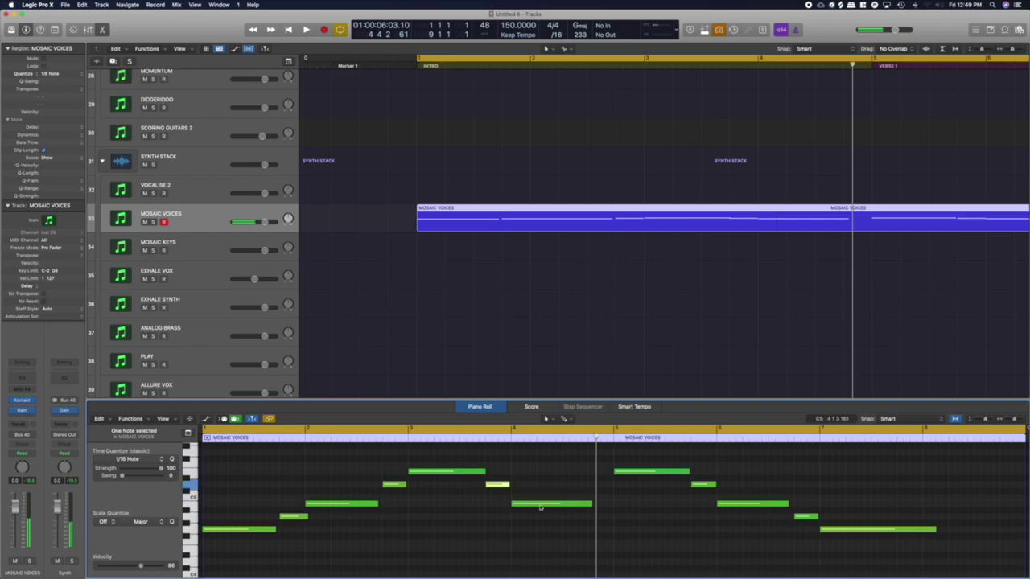
left_click(545, 505)
left_click_drag(143, 570, 144, 570)
Play back the MOSAIC VOICES part with the adjusted note and look over the whole region across the intro and first verse
key("space")
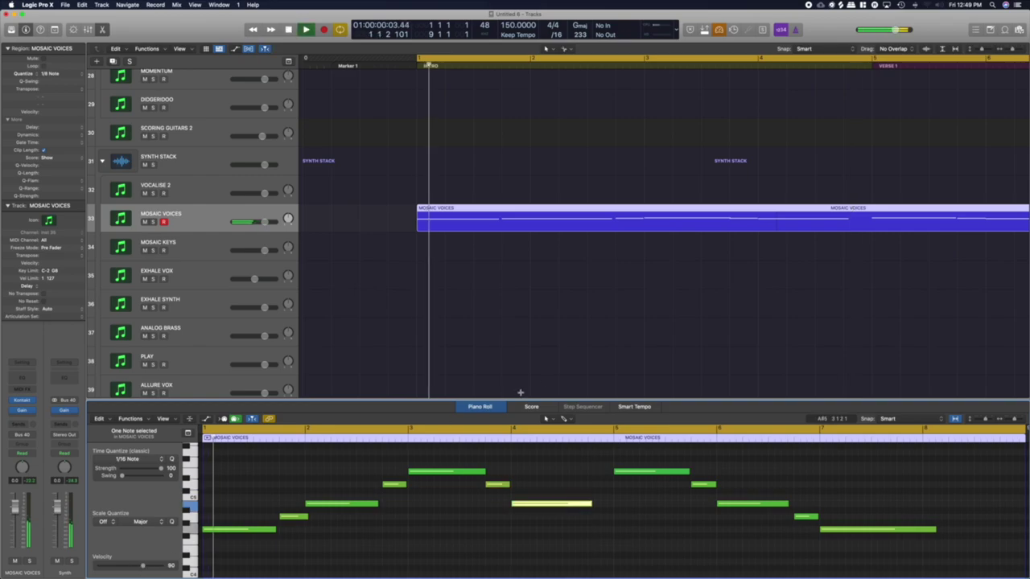
key("super+Left")
key("super+Left")
key("super+Left")
key("super+Left")
key("super+Left")
key("super+Down")
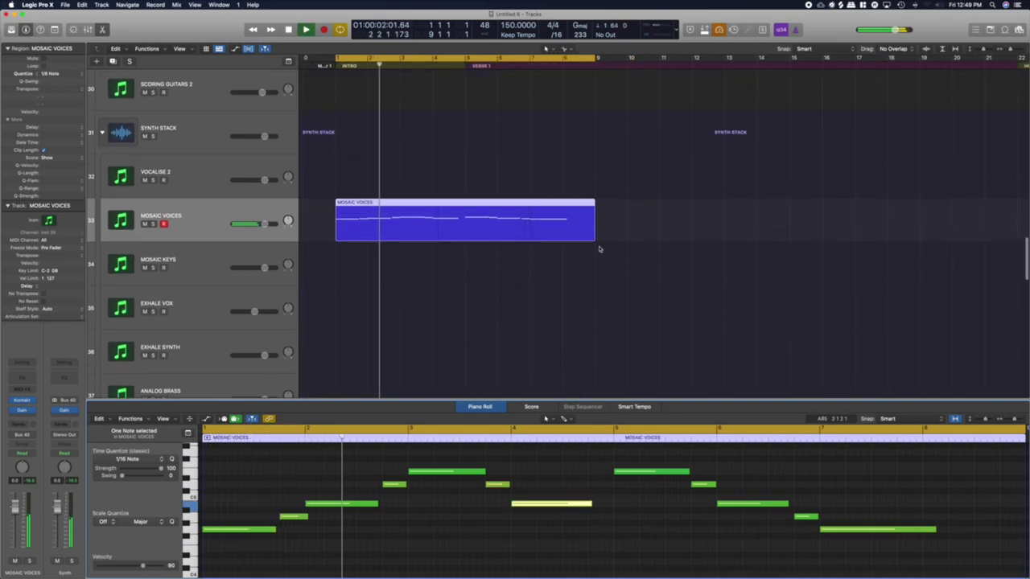
left_click(600, 246)
scroll(395, 228, "up", 3)
key("super+Right")
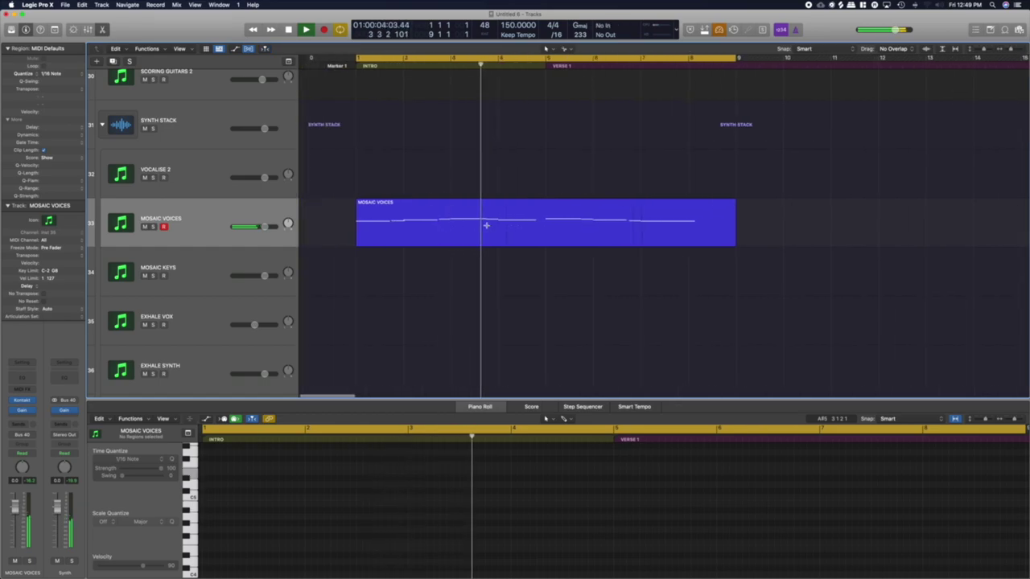
key("super+Up")
key("super+Up")
key("super+Up")
key("super+Left")
key("super+Left")
key("super+Left")
key("super+Left")
key("super+Left")
key("space")
Record a short descending keys part on the MOSAIC KEYS track and play it back against MOSAIC VOICES
left_click(188, 226)
left_click(191, 250)
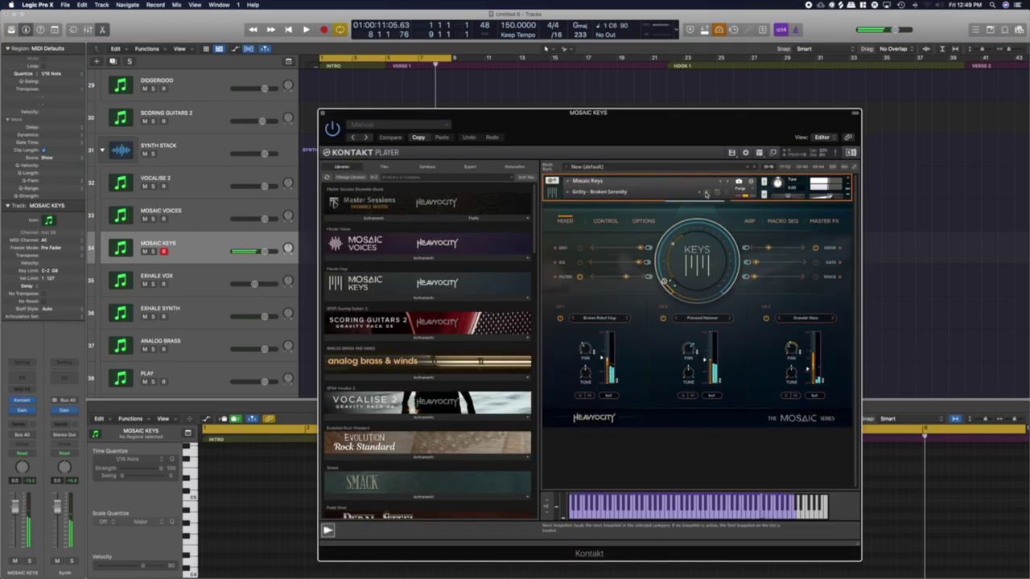
left_click(323, 30)
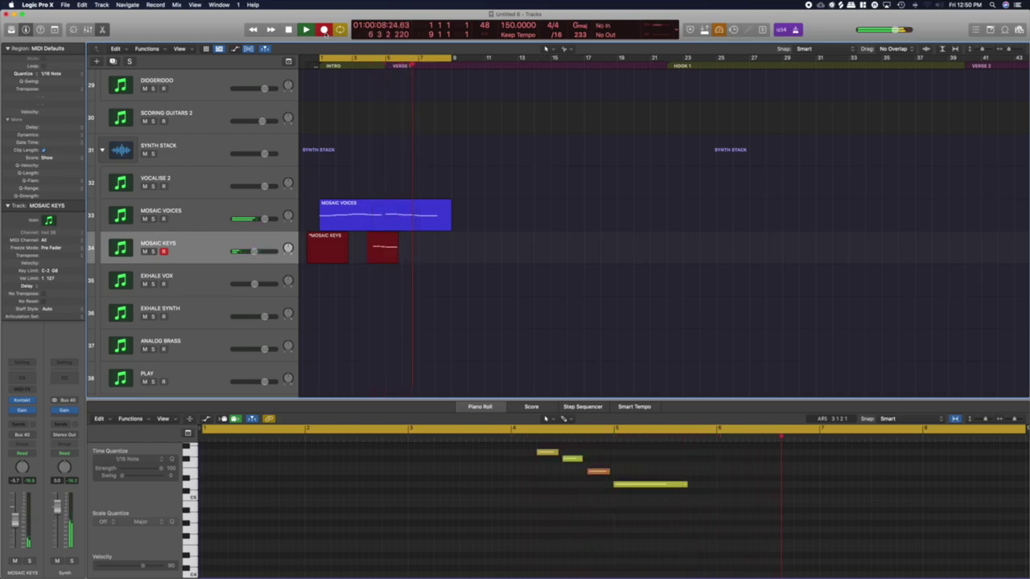
key("space")
key("space")
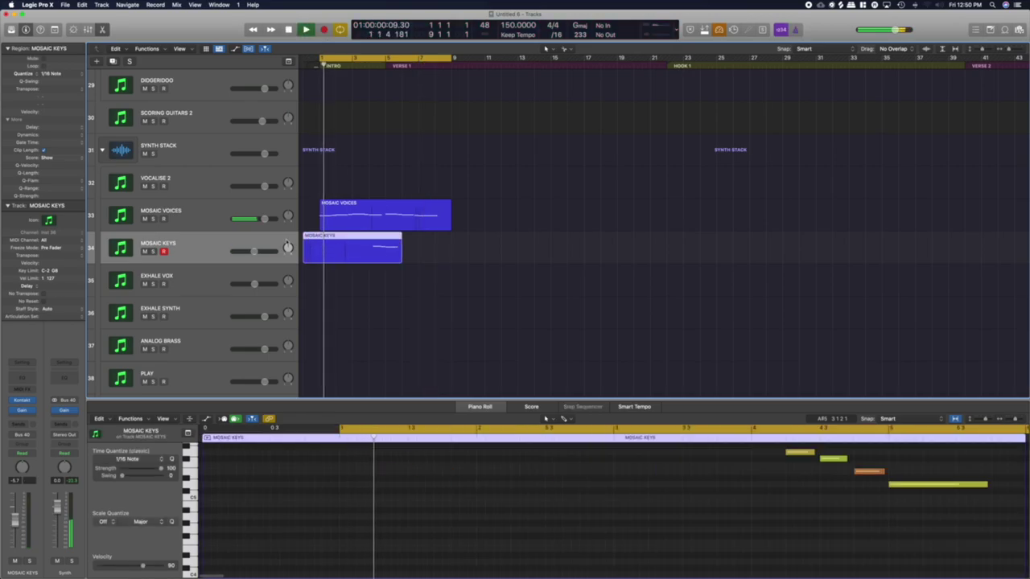
key("space")
Open the EXHALE VOX instrument, audition its atmos slice presets and choose Stop Crying
double_click(197, 282)
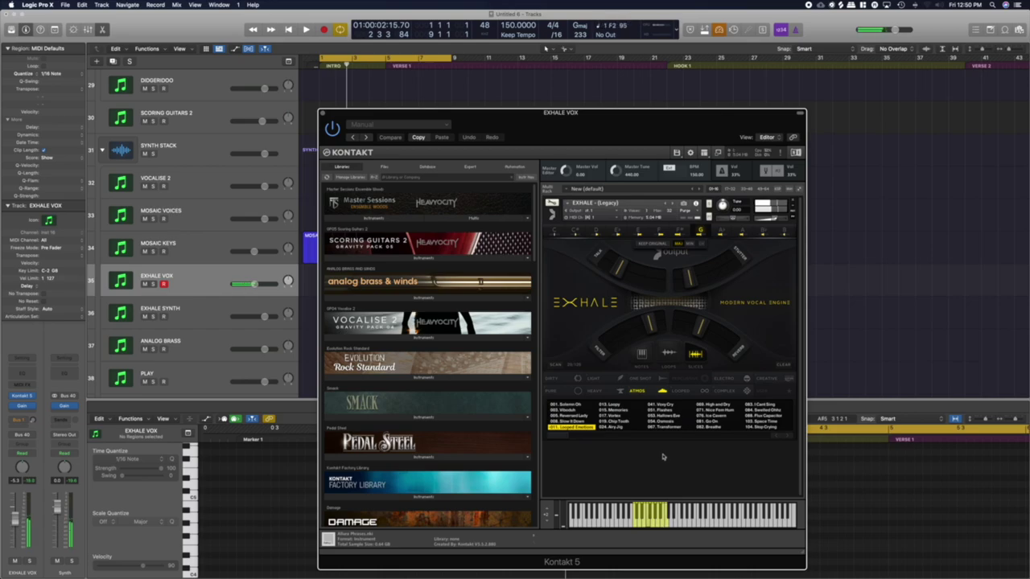
left_click(713, 417)
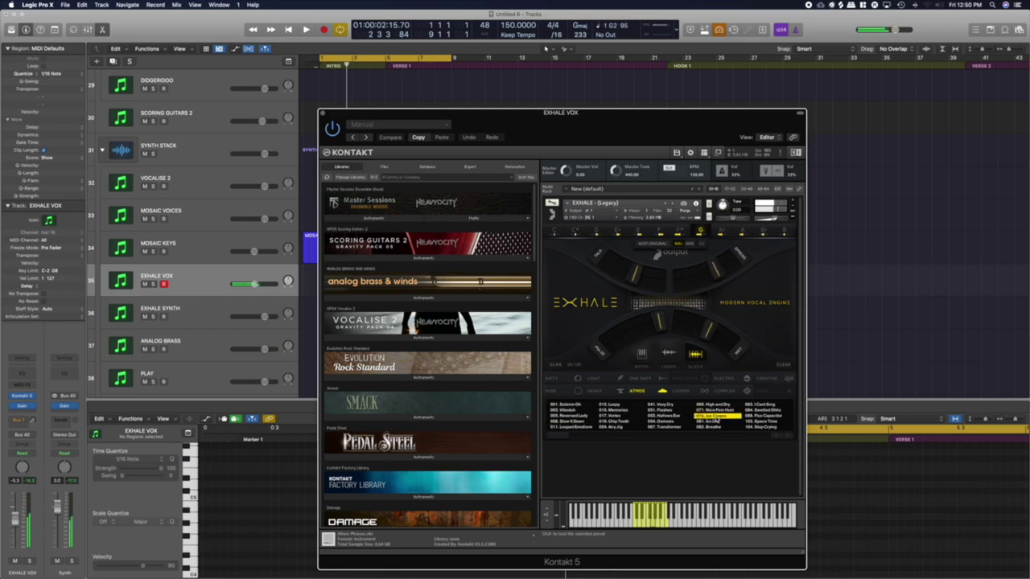
left_click(761, 427)
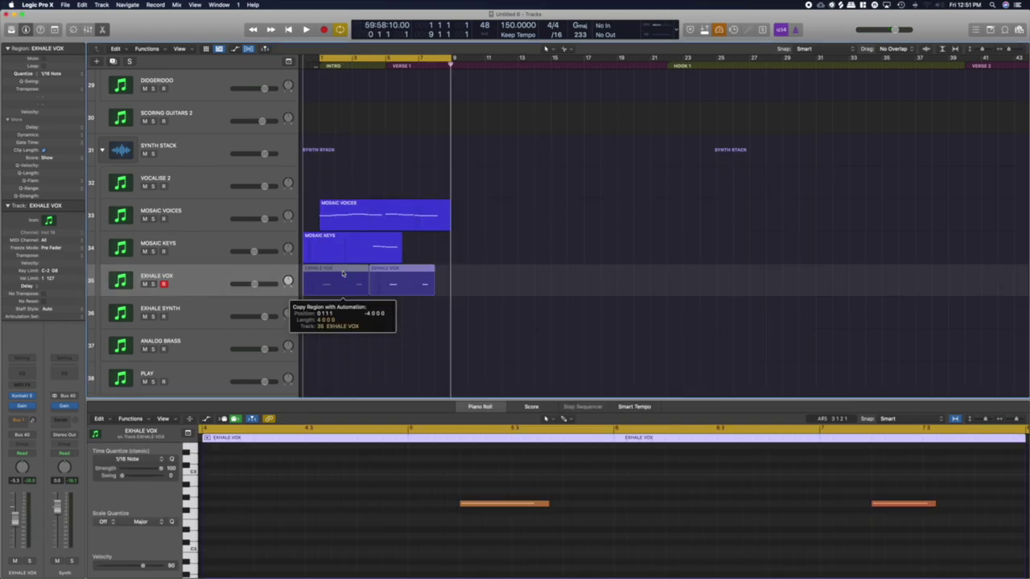
Copy the recorded EXHALE VOX region four bars earlier on its track and play the result
left_click(344, 278)
key("space")
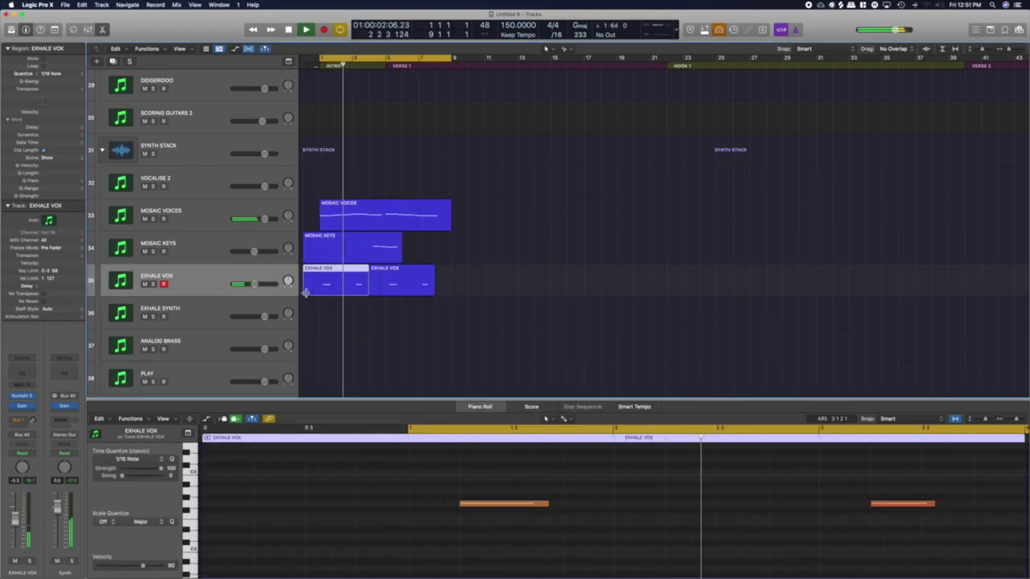
Split the MOSAIC KEYS and first EXHALE VOX regions at bar 1 and delete the pieces before it
left_click(318, 240, "shift")
left_click(319, 241, "super")
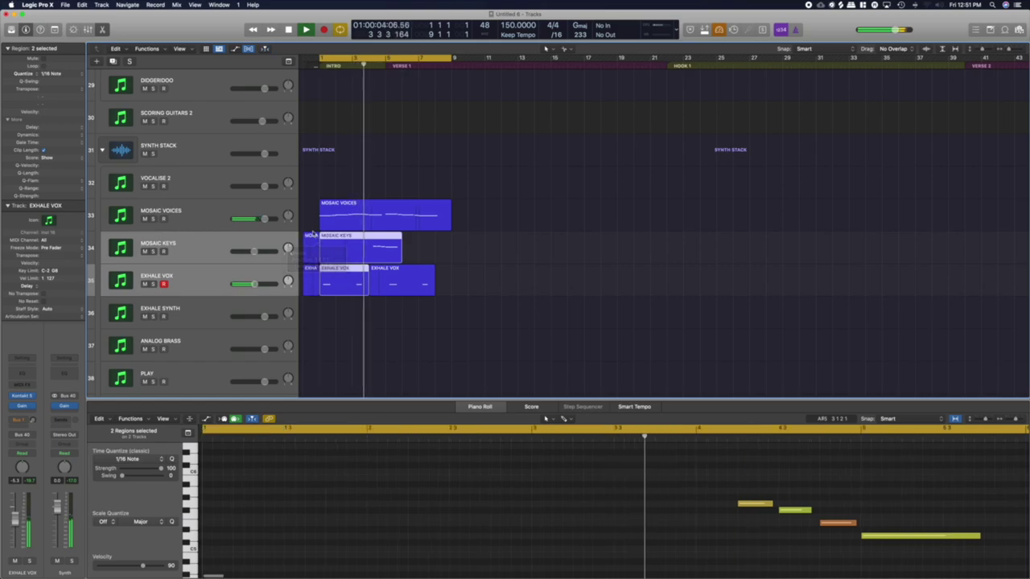
left_click(314, 243)
key("Delete")
left_click(312, 275)
key("Delete")
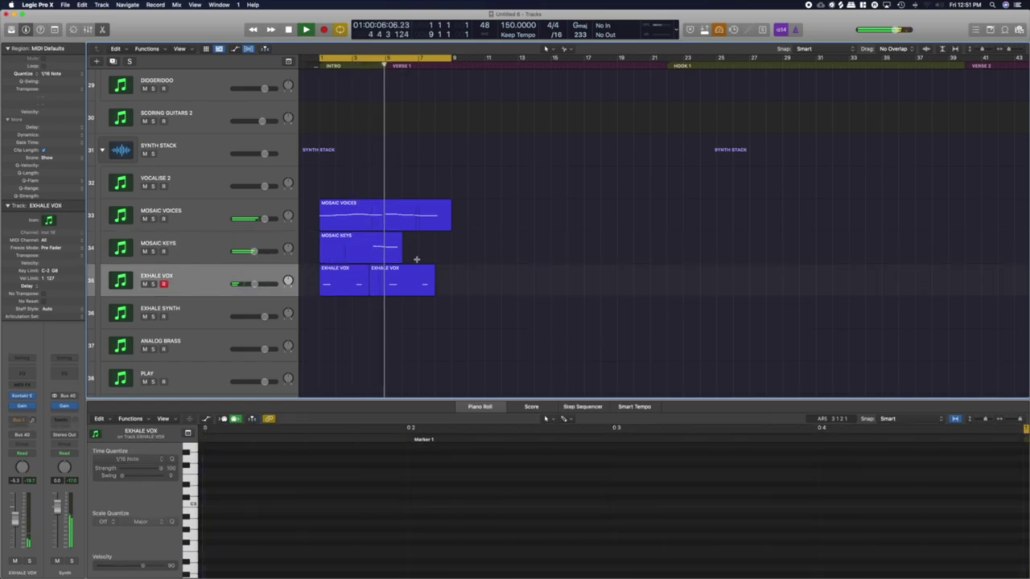
key("space")
Select the VOCALISE 2 track and bring up its Pedal Steel instrument
left_click(219, 182)
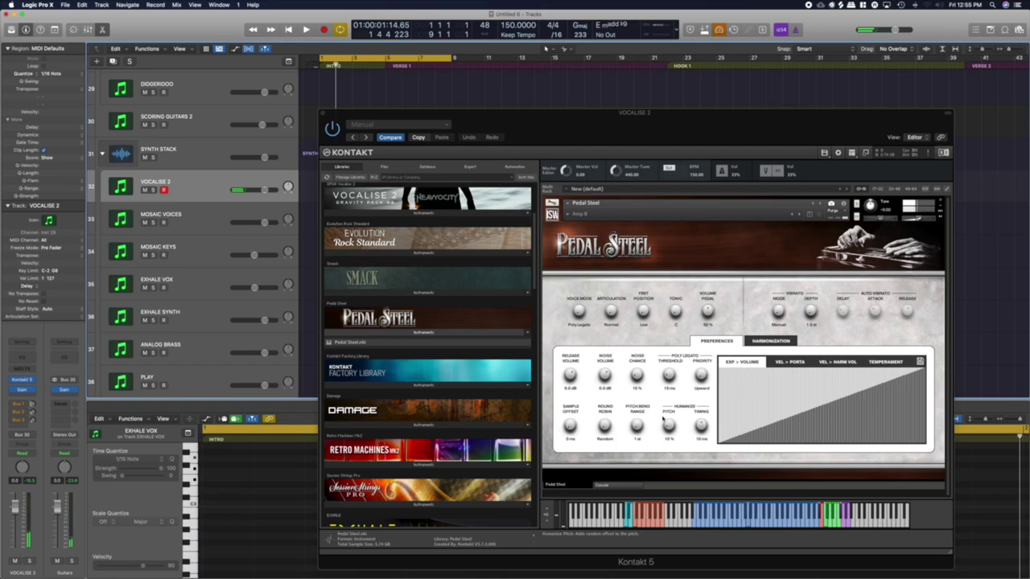
left_click(413, 126)
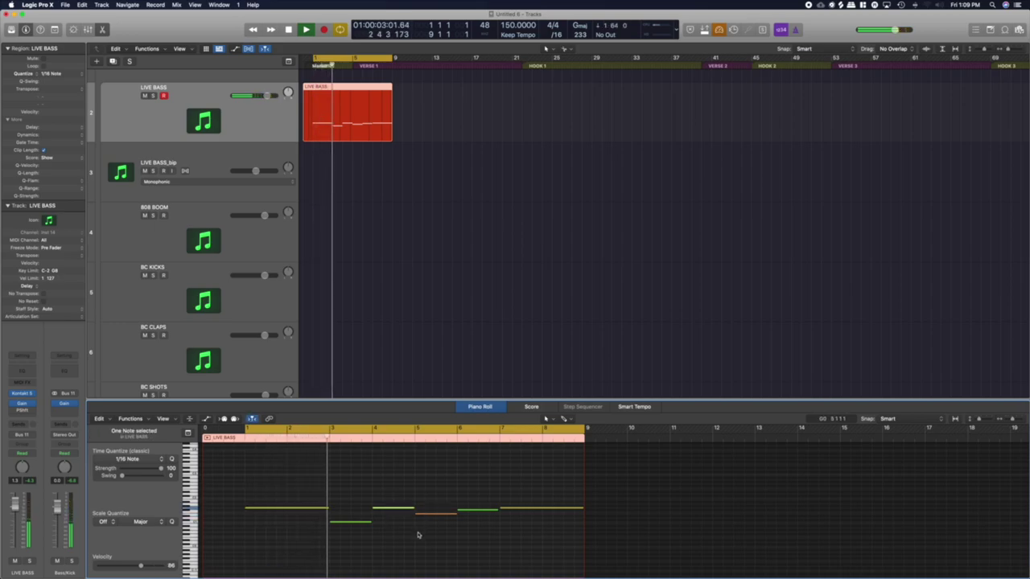
Adjust the dynamics of the LIVE BASS notes at bars 5 and 6, raising the velocity of the bar 6 note
left_click(432, 512)
scroll(435, 505, "up", 5)
scroll(439, 507, "left", 5)
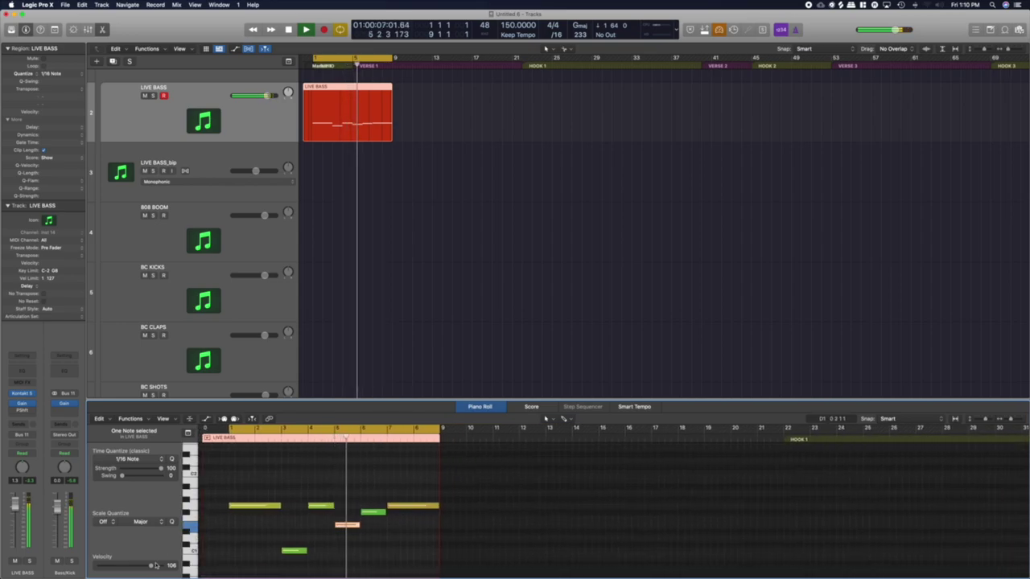
left_click(372, 512)
left_click_drag(138, 565, 145, 566)
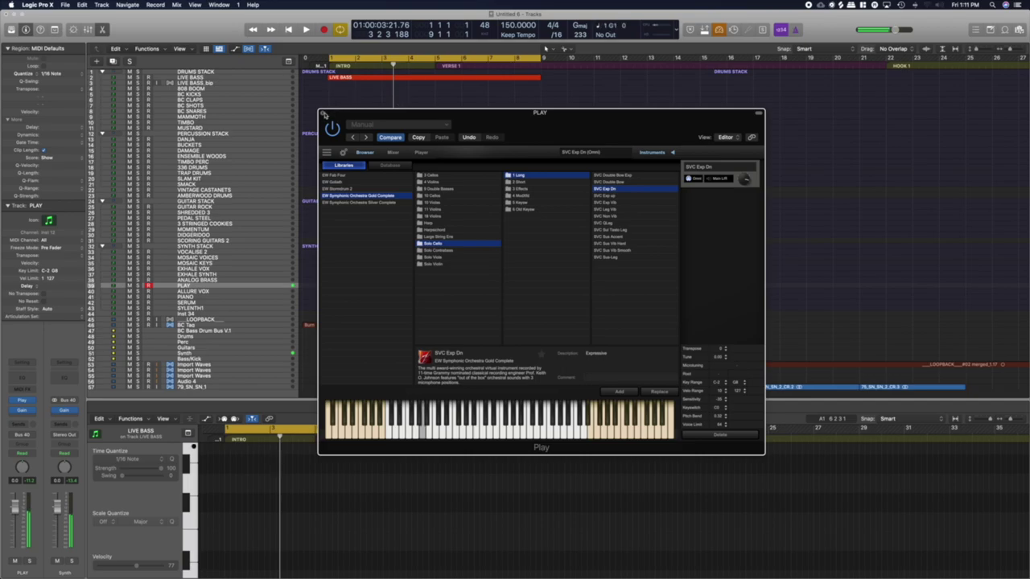
Close the solo cello instrument and record its part on the first PLAY track over bars 1 to 8
left_click(322, 115)
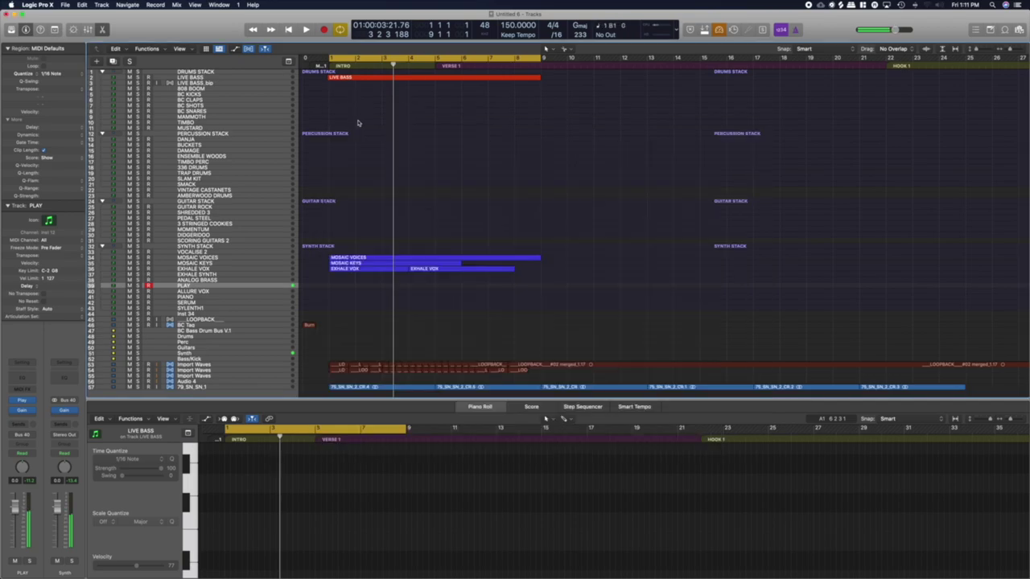
left_click(323, 30)
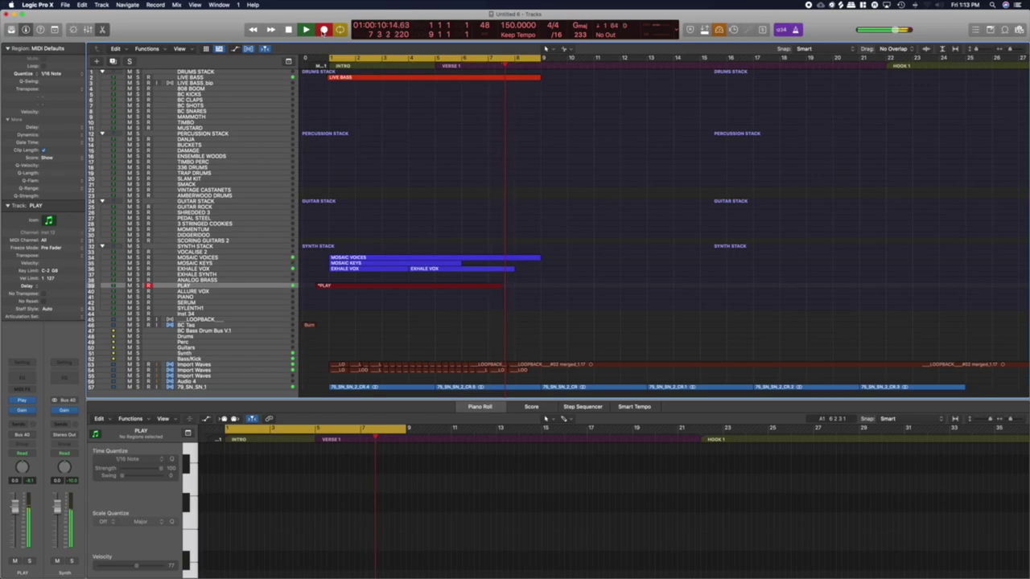
key("space")
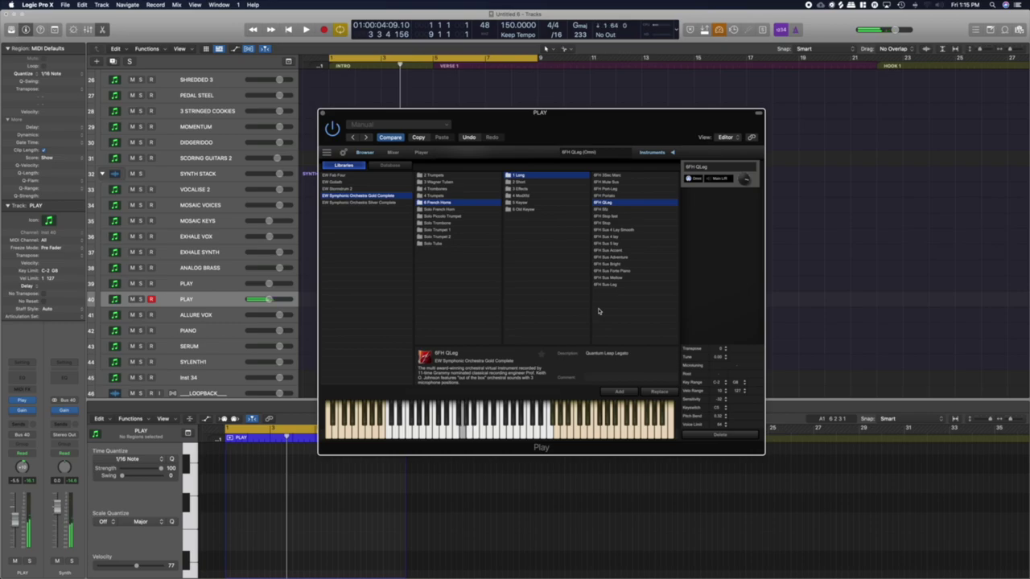
Record a French horn part with the 6FH QLeg patch on the second PLAY track
left_click(324, 29)
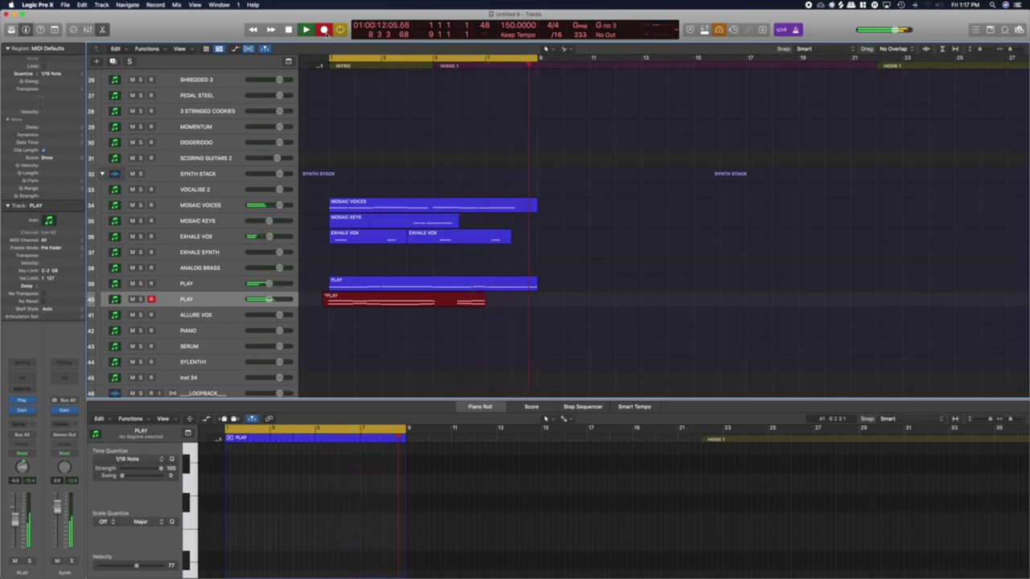
left_click(324, 30)
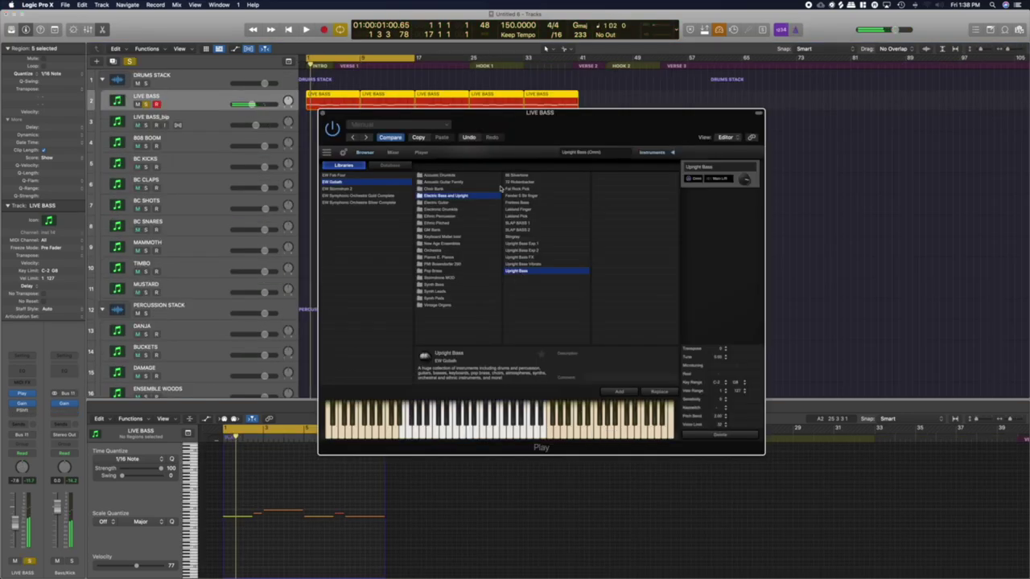
Unsolo the LIVE BASS track and raise its volume slightly while the full arrangement plays
left_click_drag(412, 119, 505, 119)
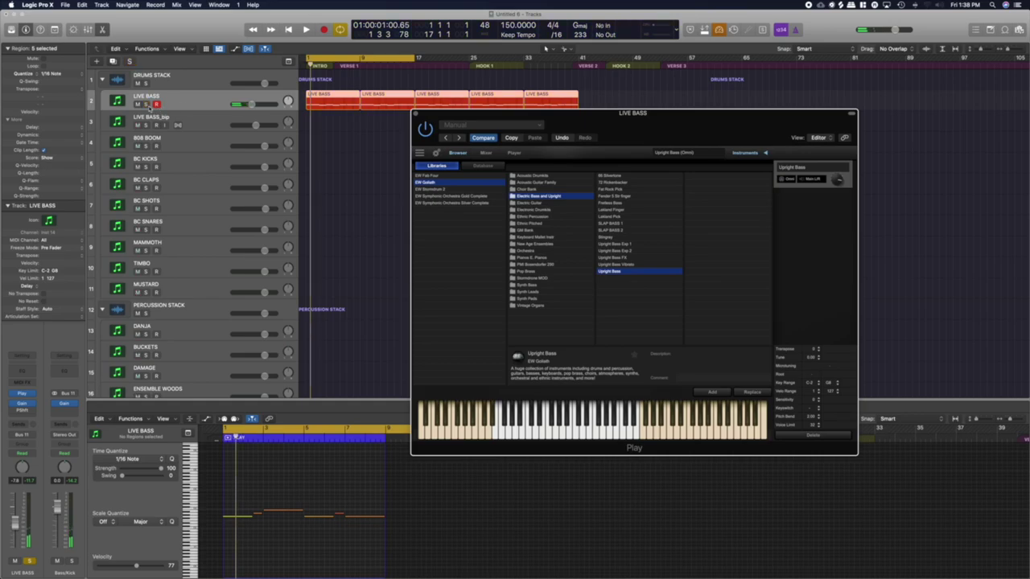
left_click(145, 105)
key("space")
left_click_drag(258, 105, 260, 104)
left_click(416, 114)
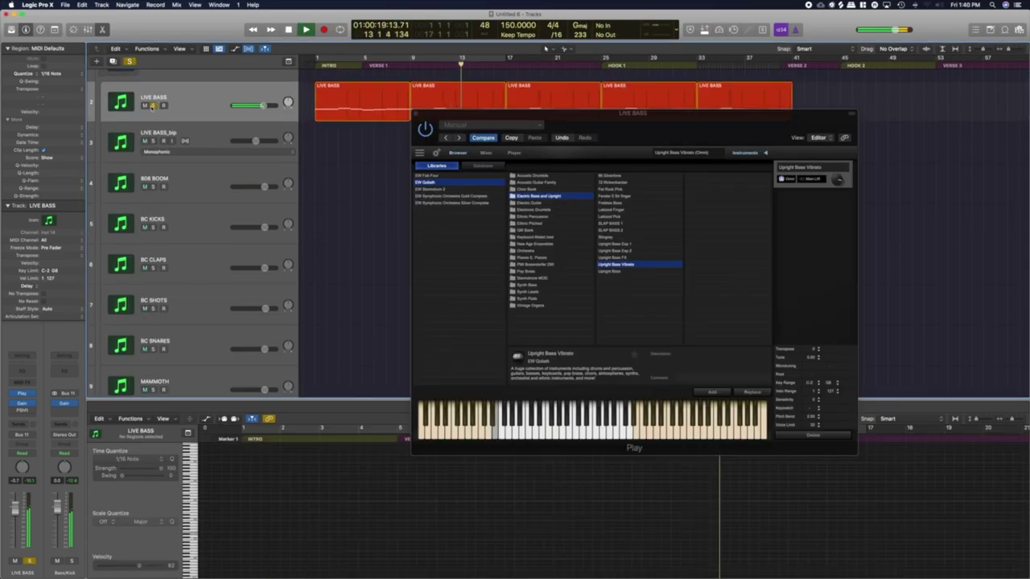
Show the player page of the Upright Bass Vibrato instrument on LIVE BASS and adjust one of its controls
left_click_drag(532, 119, 493, 144)
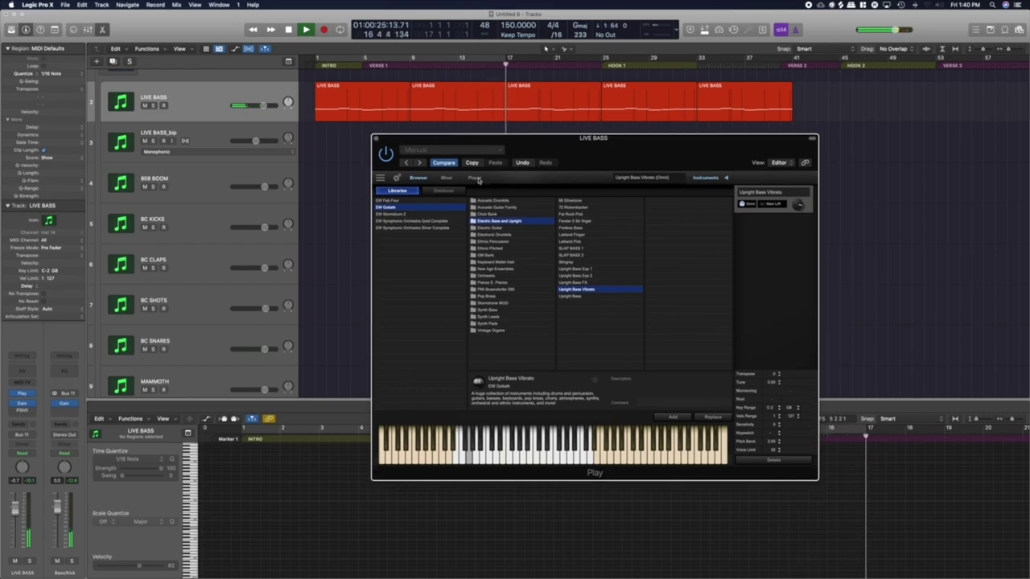
left_click(476, 178)
left_click_drag(548, 363, 548, 359)
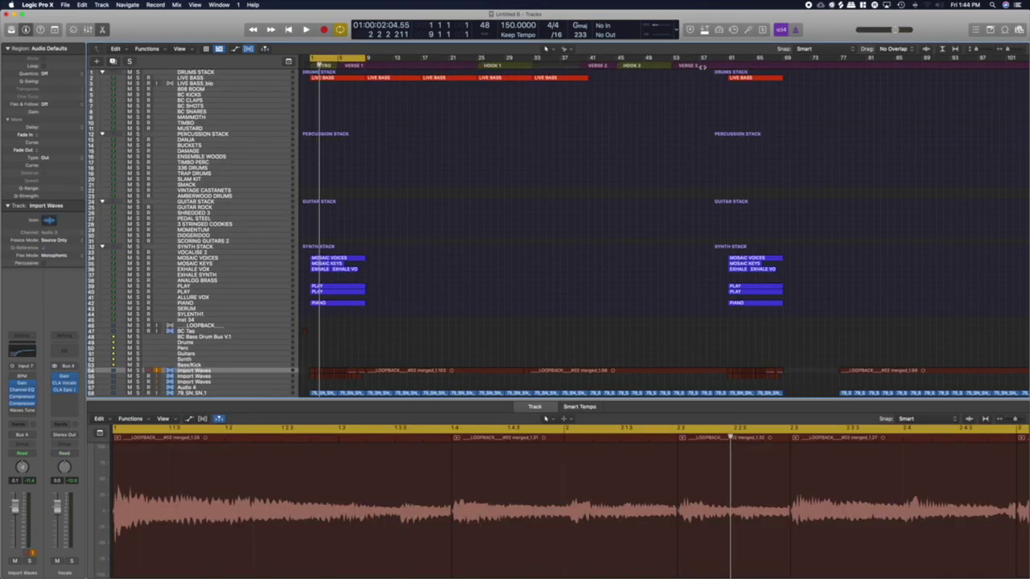
Play the arrangement from about bar 58 with cycling turned off and look over the regions through the end of the song
key("space")
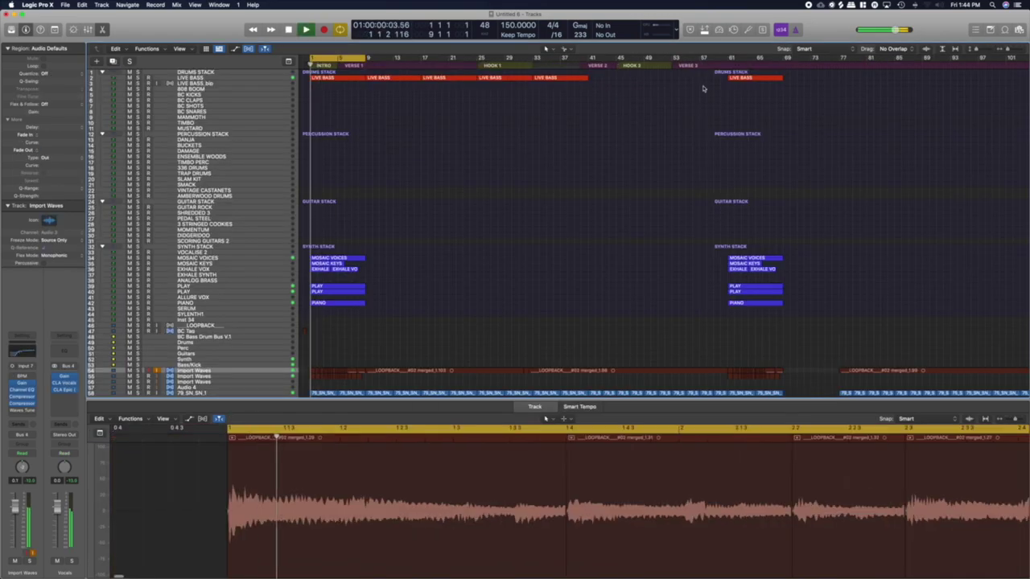
left_click(705, 59)
left_click(351, 59)
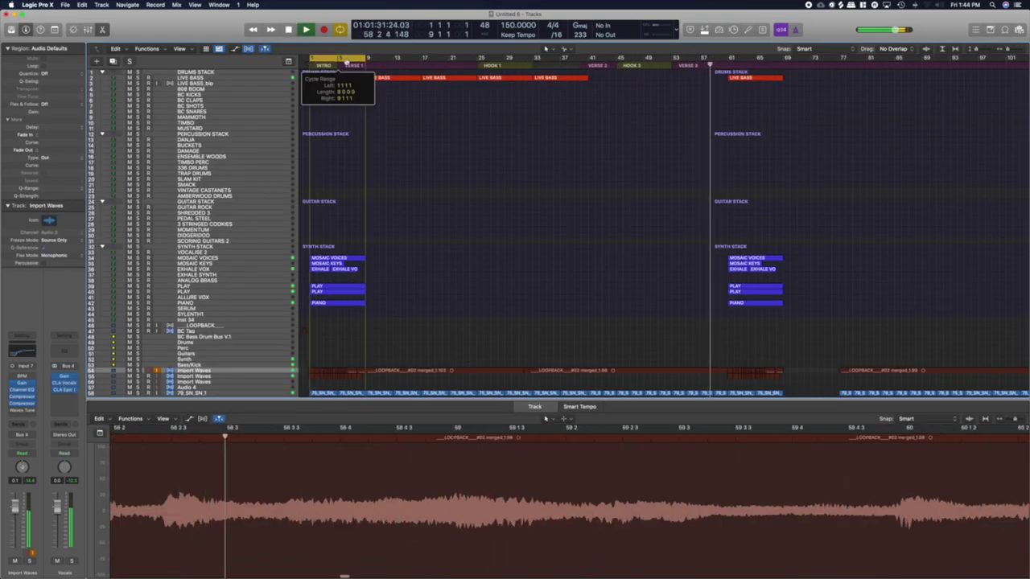
scroll(799, 253, "up", 5)
scroll(785, 251, "down", 5)
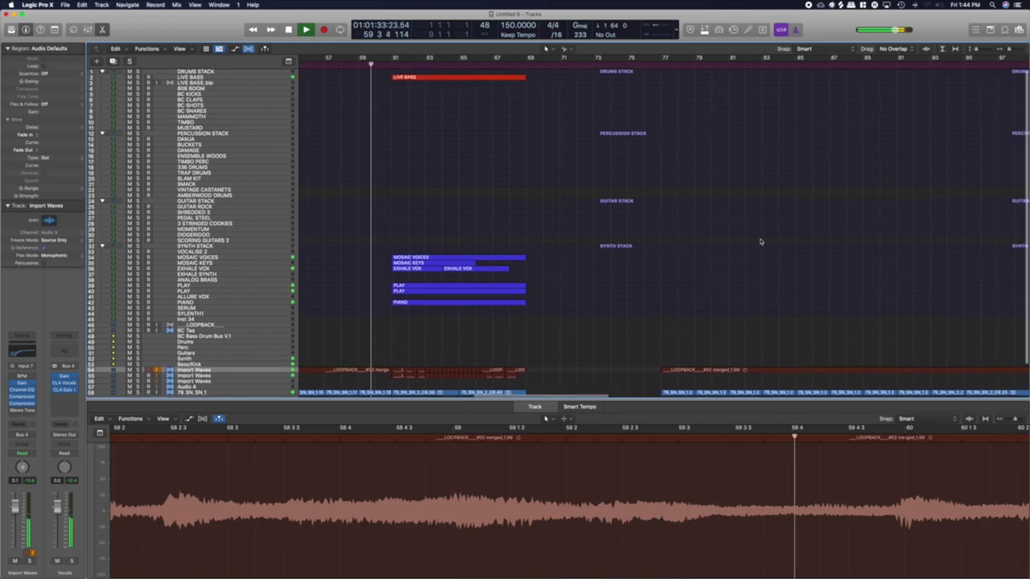
scroll(609, 248, "down", 2)
scroll(806, 366, "down", 3)
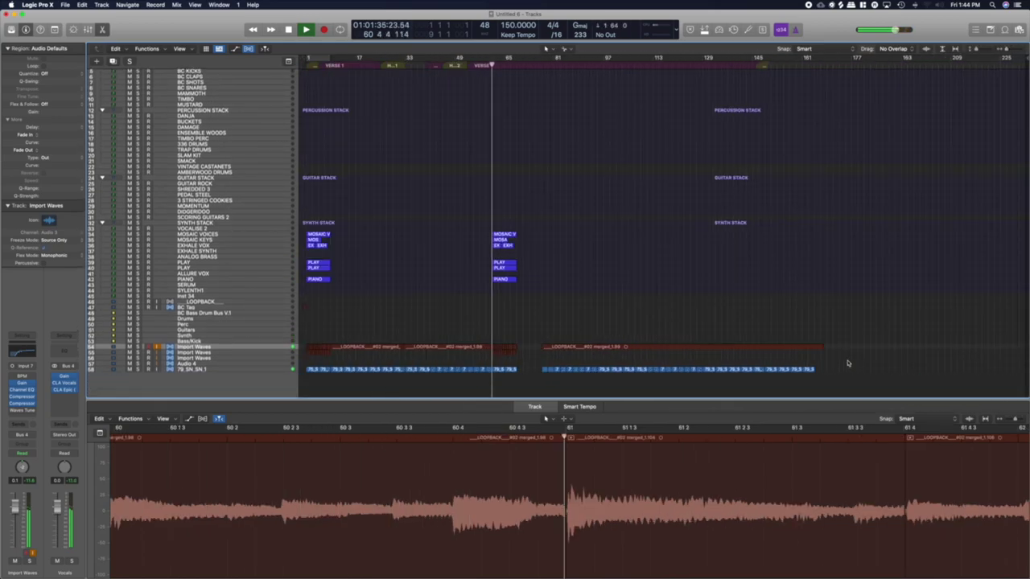
Move the loopback and snare regions that start at bar 77 to bar 69, closing the gap after the copied intro section
left_click_drag(829, 378, 539, 324)
scroll(559, 325, "up", 9)
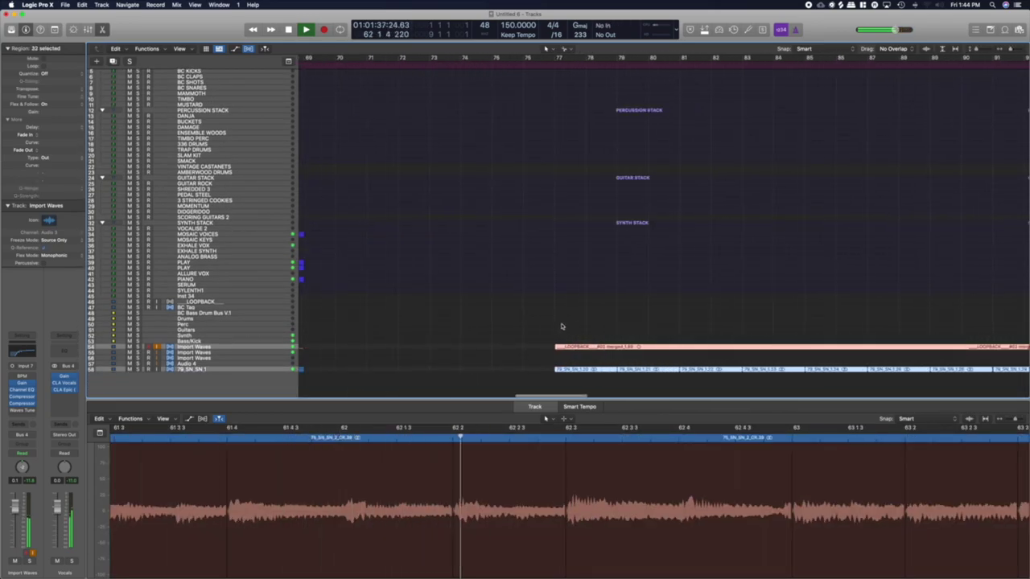
left_click_drag(631, 347, 447, 347)
scroll(483, 306, "down", 6)
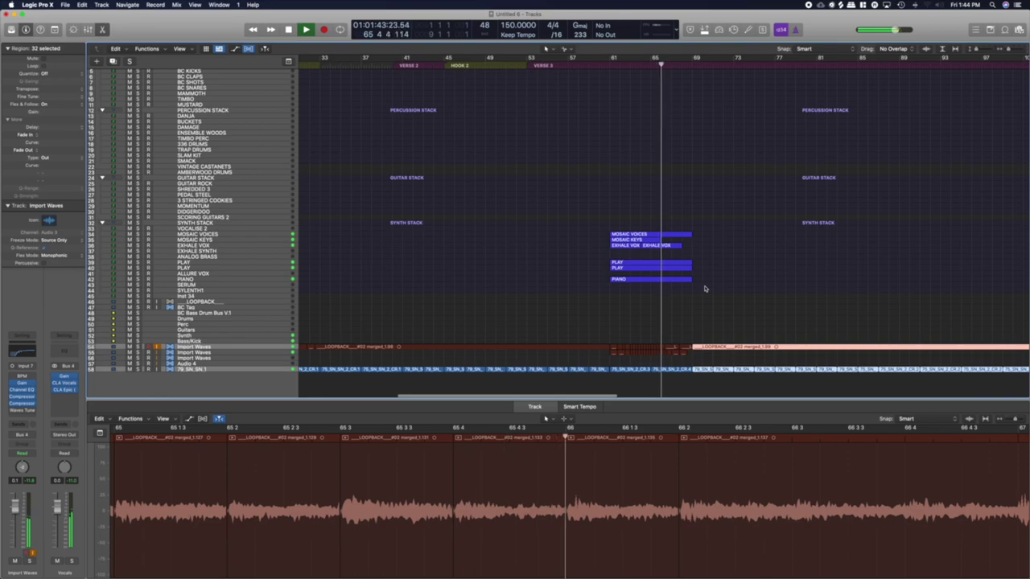
scroll(707, 294, "up", 6)
scroll(746, 300, "up", 3)
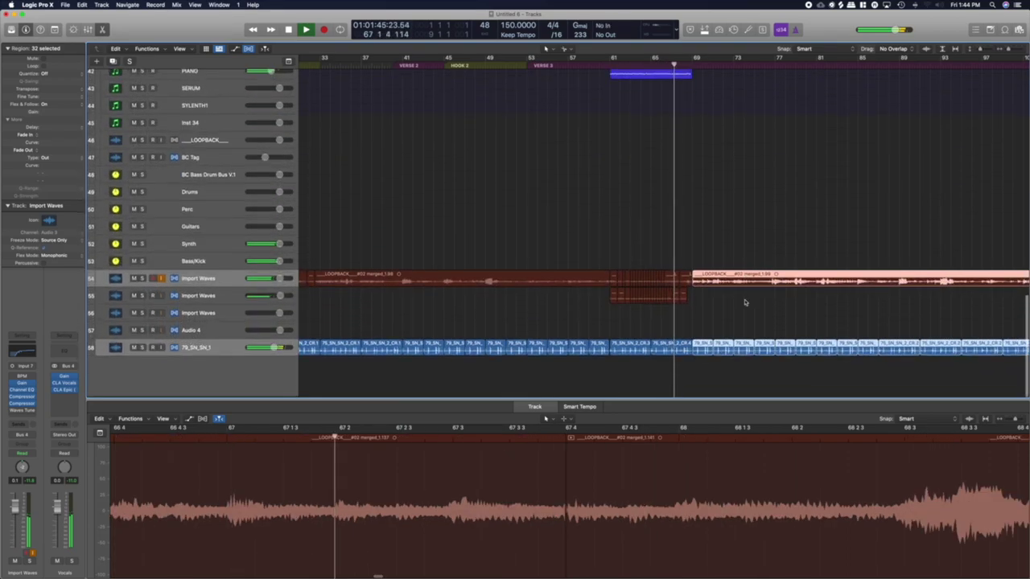
left_click(708, 368)
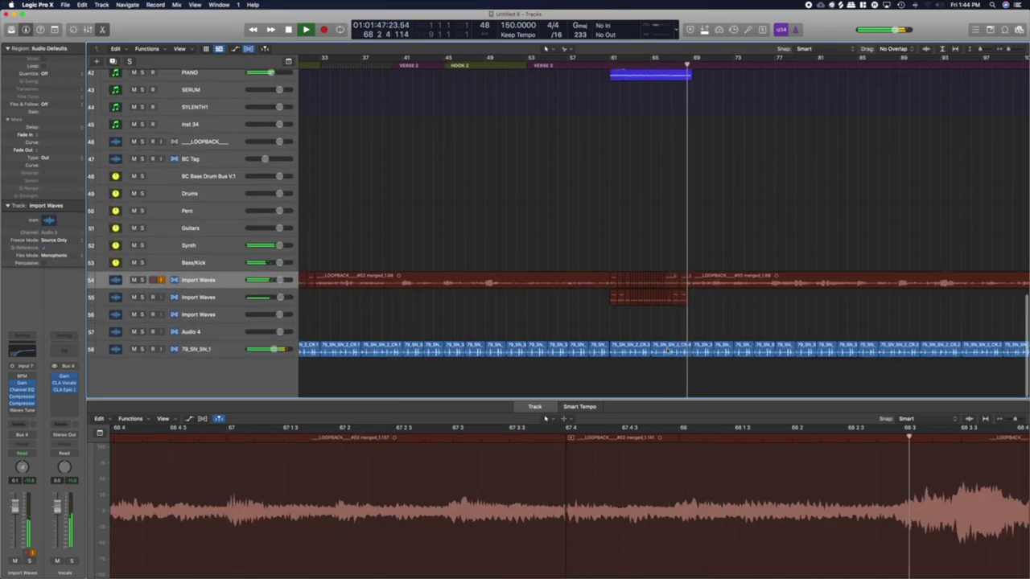
left_click(683, 348)
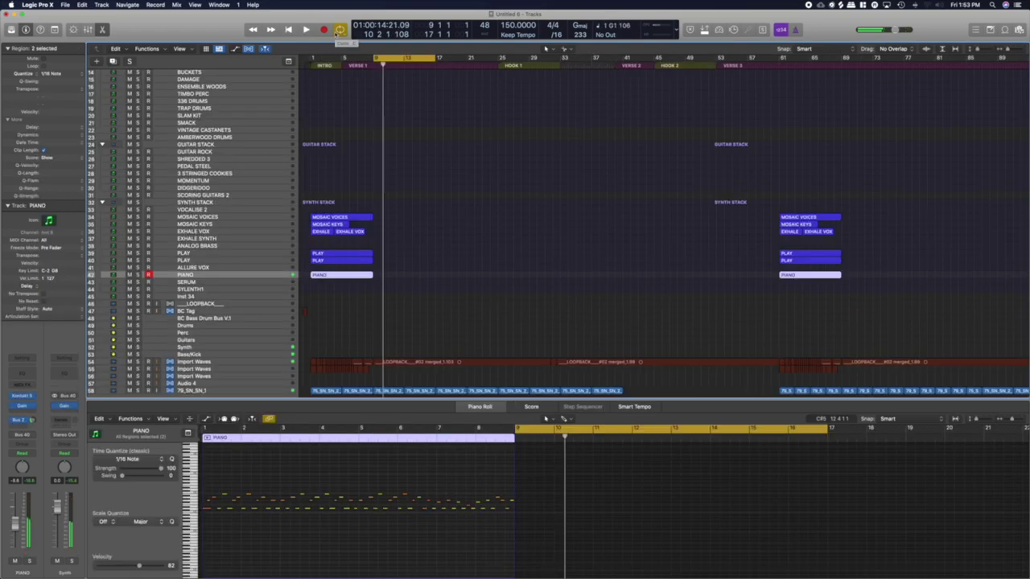